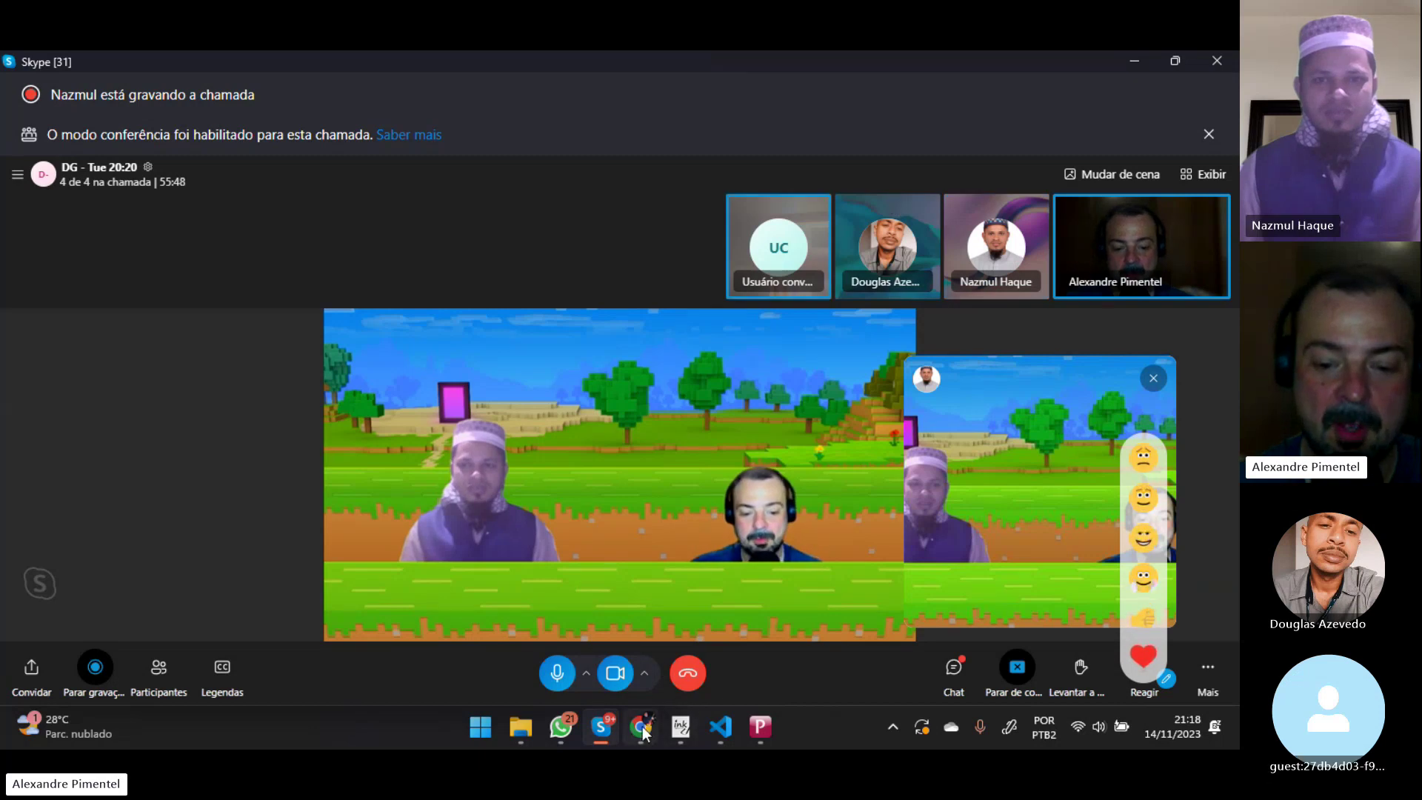
Step: Bring Inkodo forward on a new page and draw a box labelled 'Private'
left_click(679, 727)
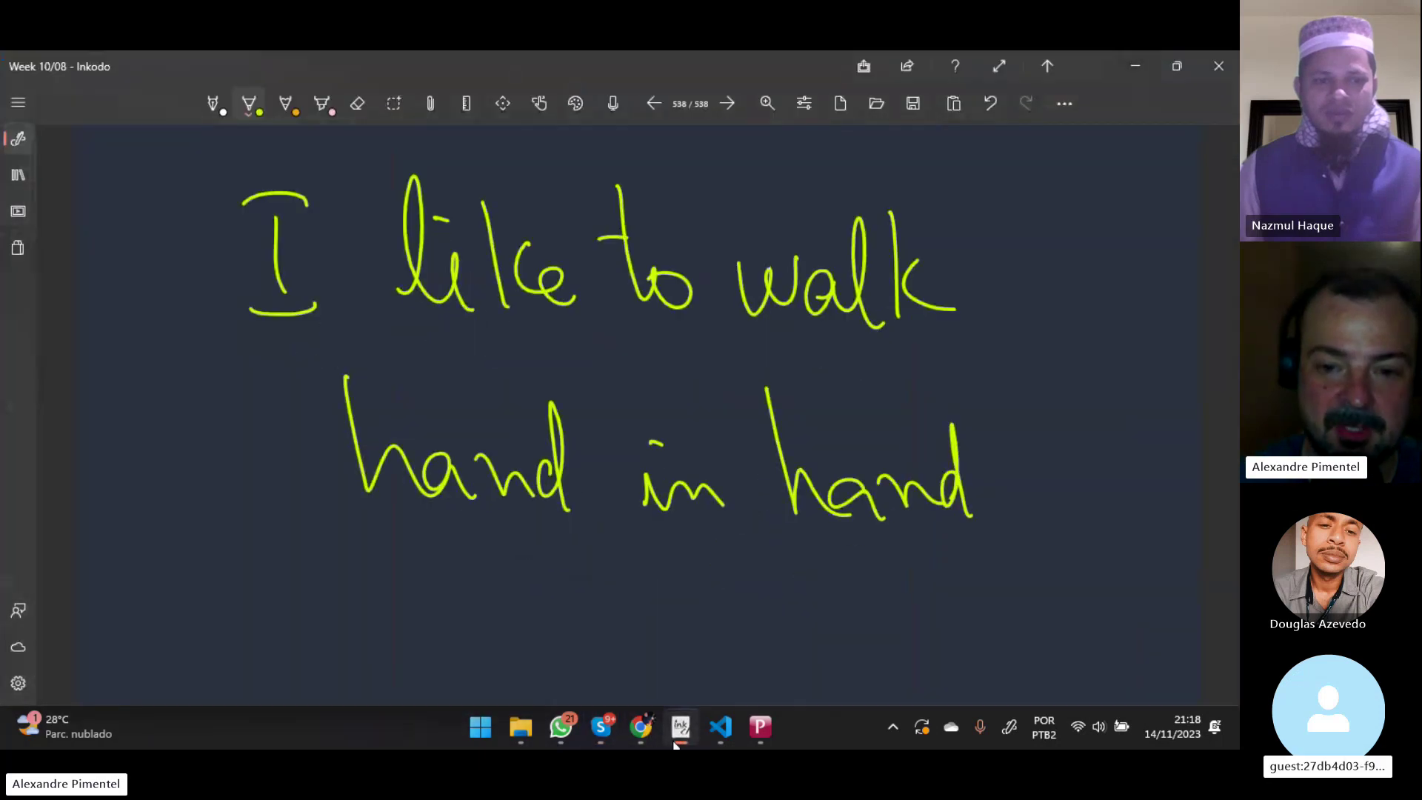
left_click(726, 103)
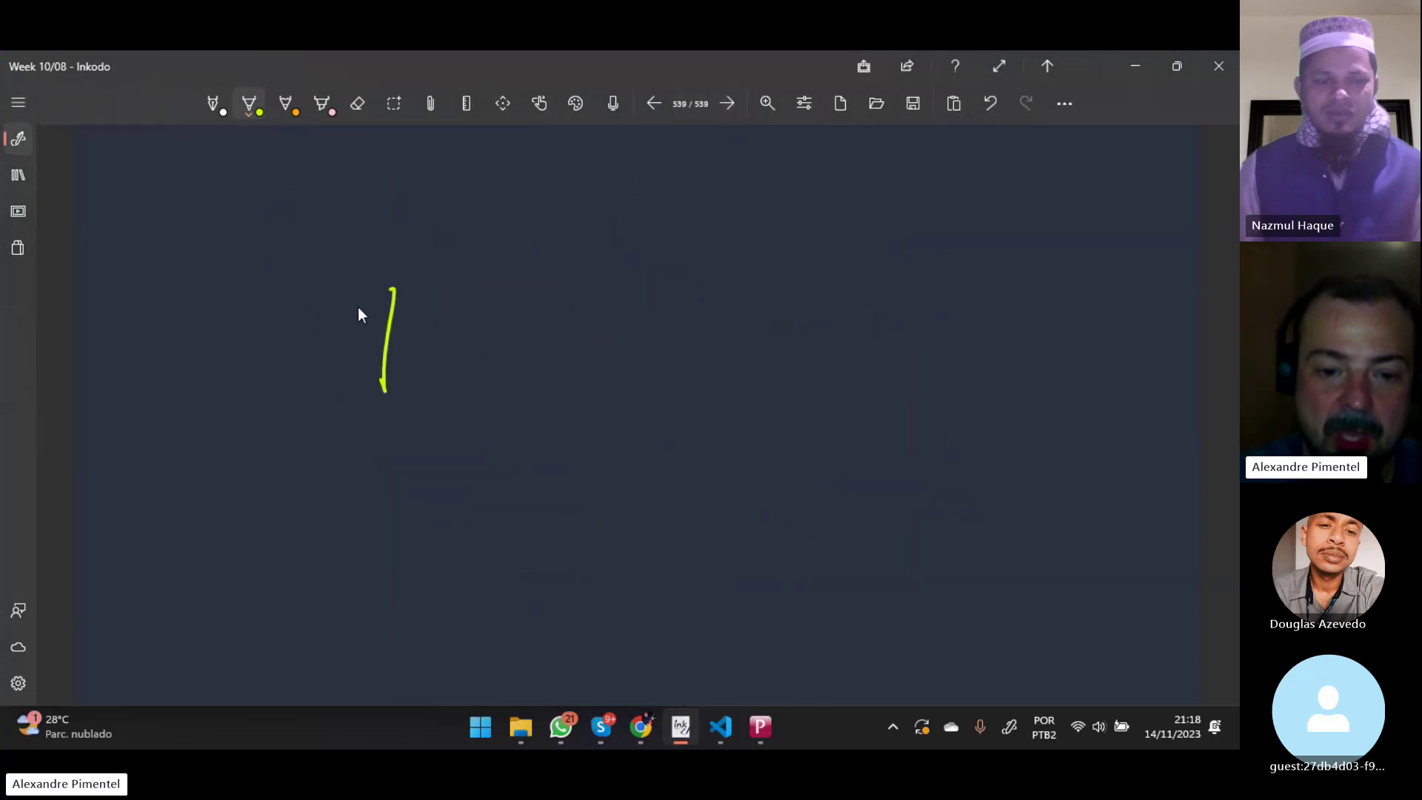
left_click_drag(394, 288, 236, 263)
left_click_drag(224, 263, 219, 386)
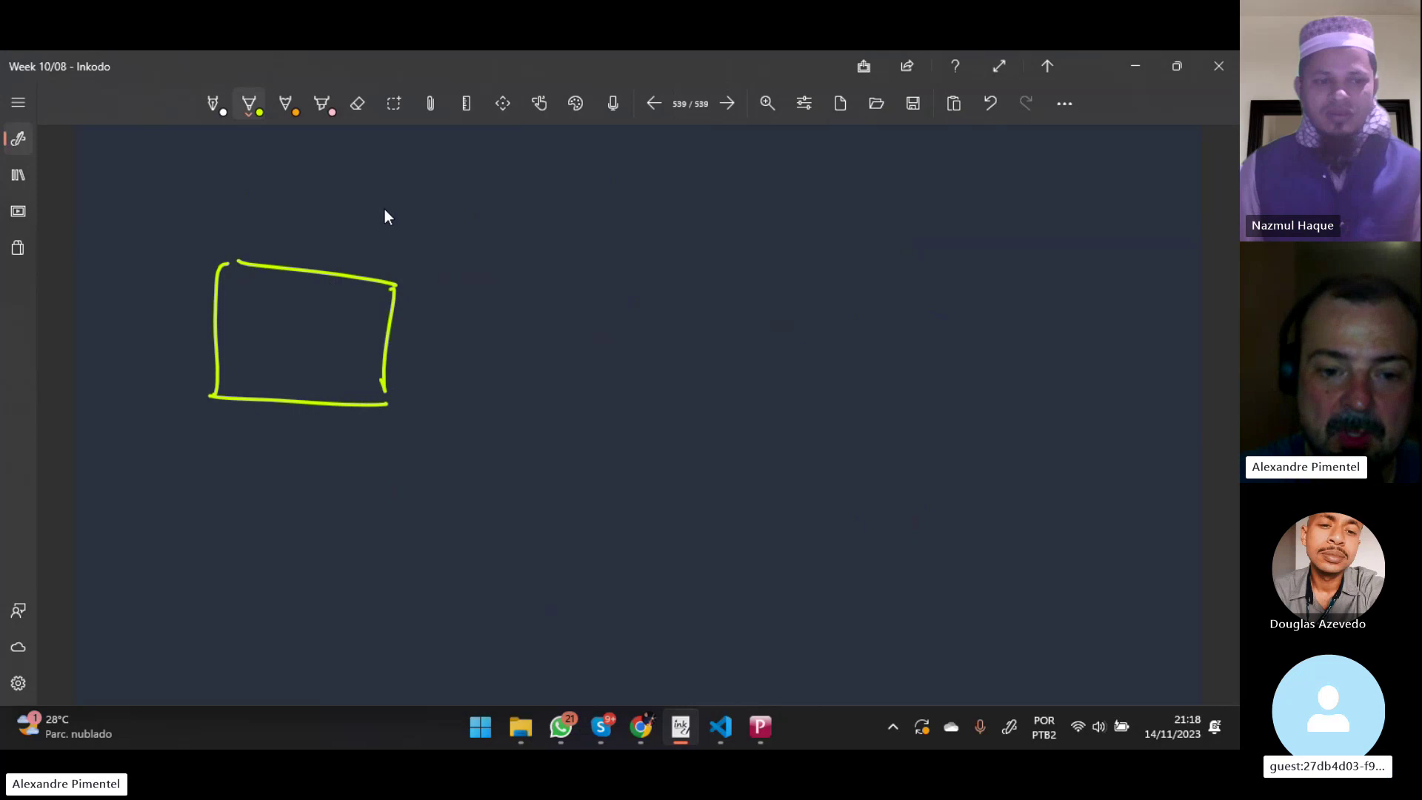
mouse_move(231, 339)
left_mouse_down()
mouse_move(260, 378)
mouse_move(330, 315)
mouse_move(340, 323)
left_mouse_up()
Step: Write 'schools' under the box and add a 'Gov schools' box on the right
left_click_drag(253, 436, 262, 454)
mouse_move(276, 435)
left_mouse_down()
mouse_move(278, 451)
mouse_move(312, 428)
mouse_move(337, 363)
left_mouse_up()
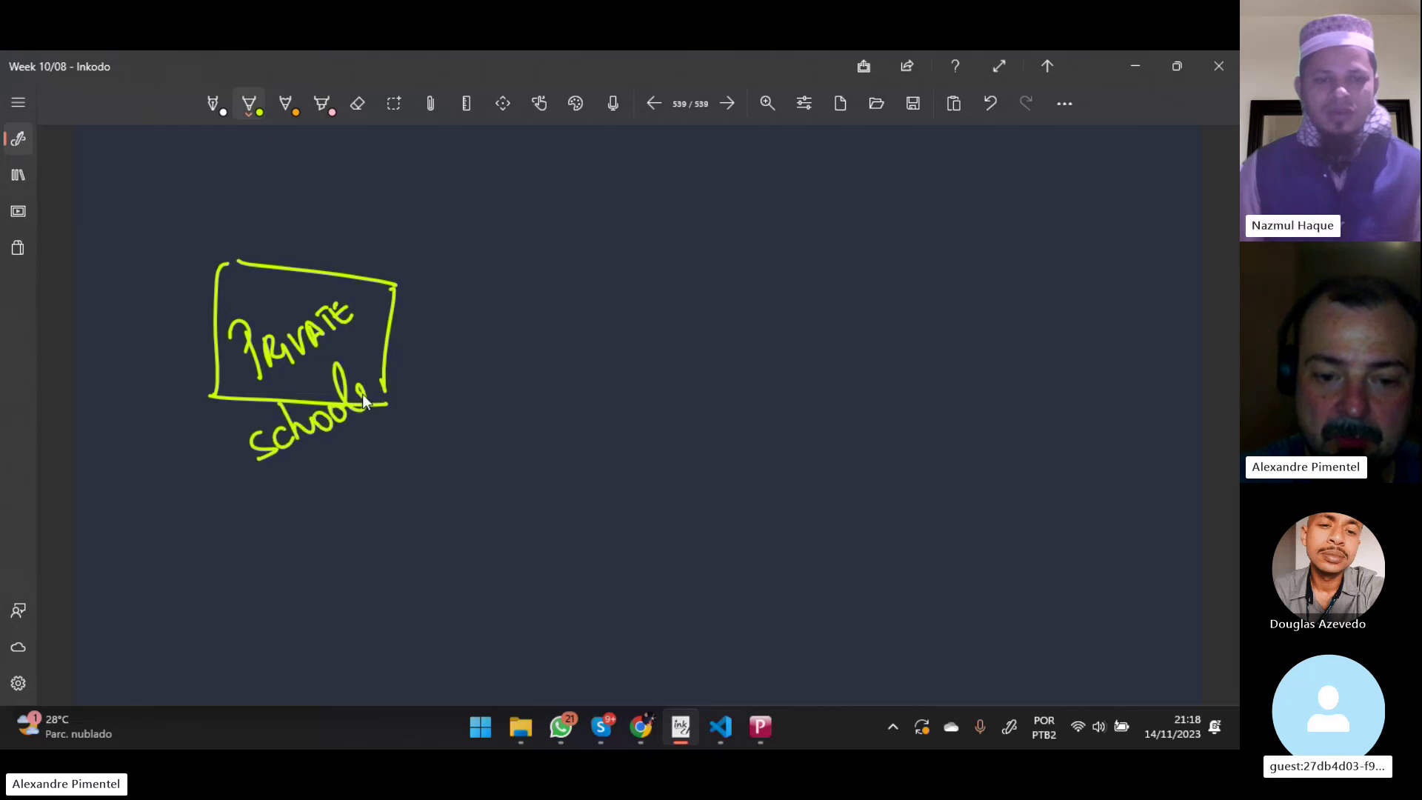
mouse_move(732, 258)
left_mouse_down()
mouse_move(976, 430)
mouse_move(830, 259)
mouse_move(720, 267)
left_mouse_up()
mouse_move(772, 333)
left_mouse_down()
mouse_move(762, 357)
mouse_move(796, 323)
mouse_move(797, 384)
mouse_move(912, 318)
left_mouse_up()
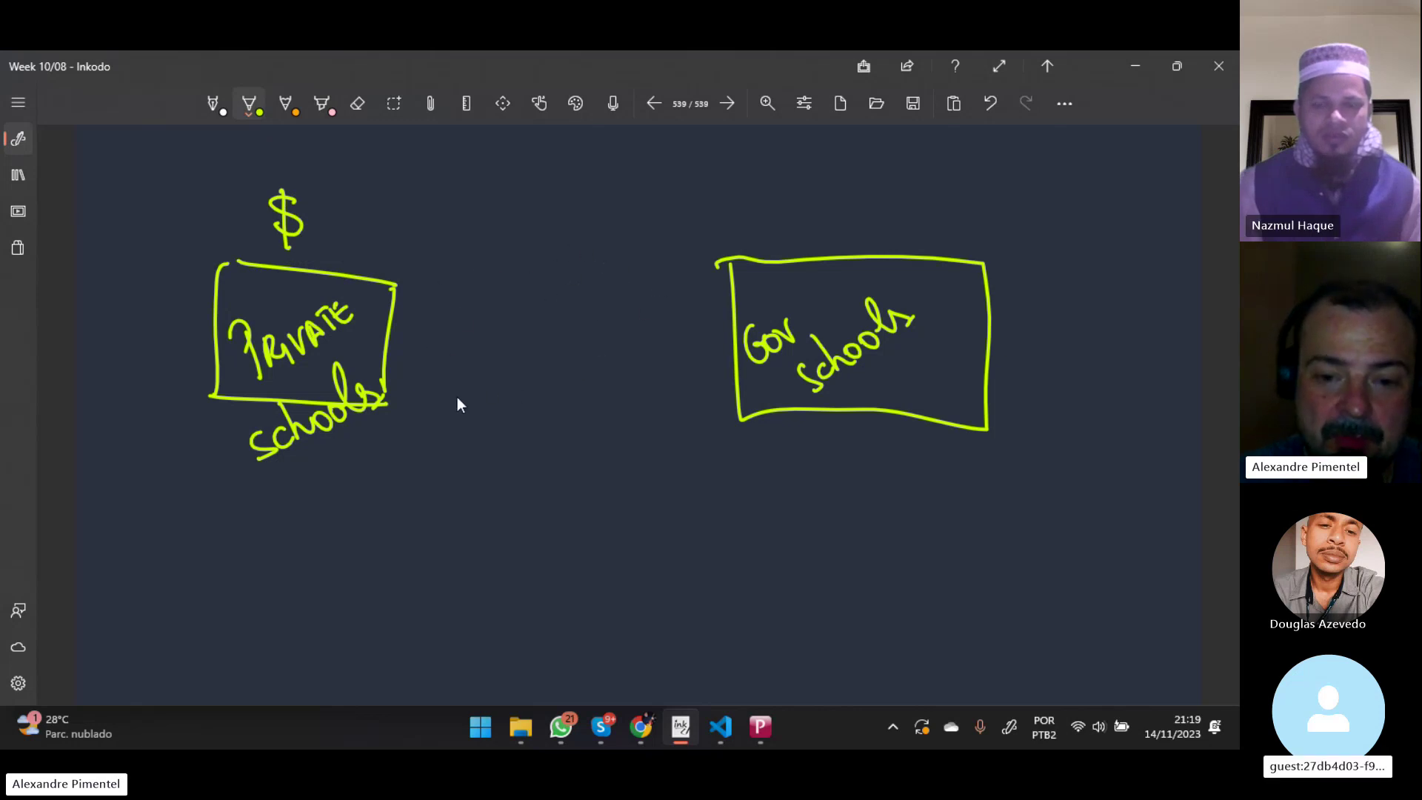
Step: Handwrite '6 - 17 years old' beneath the two school boxes
mouse_move(487, 450)
left_mouse_down()
mouse_move(465, 490)
mouse_move(540, 476)
mouse_move(574, 497)
left_mouse_up()
left_click_drag(587, 450, 606, 498)
left_click_drag(592, 477, 688, 473)
left_click(622, 497)
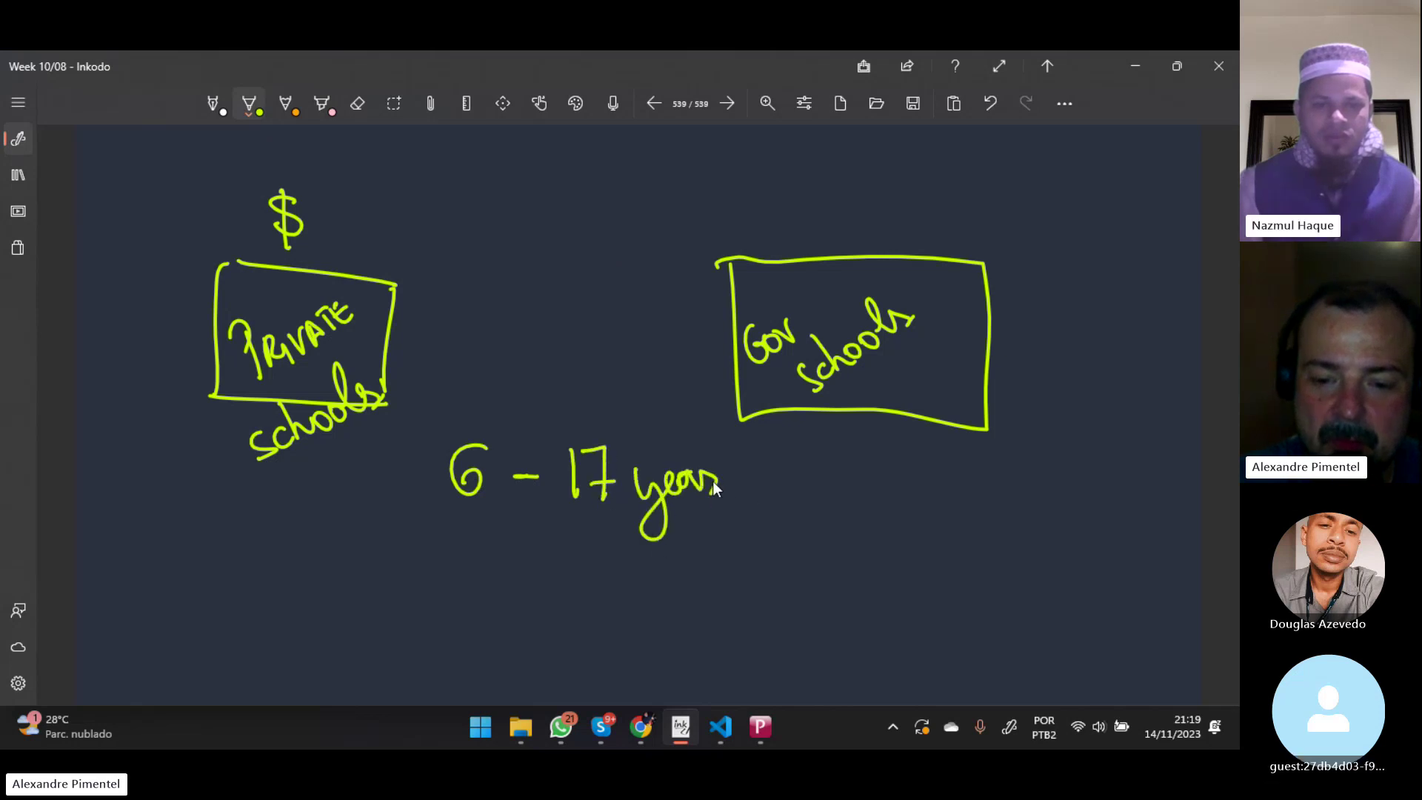
mouse_move(791, 487)
left_mouse_down()
mouse_move(823, 480)
mouse_move(845, 503)
left_mouse_up()
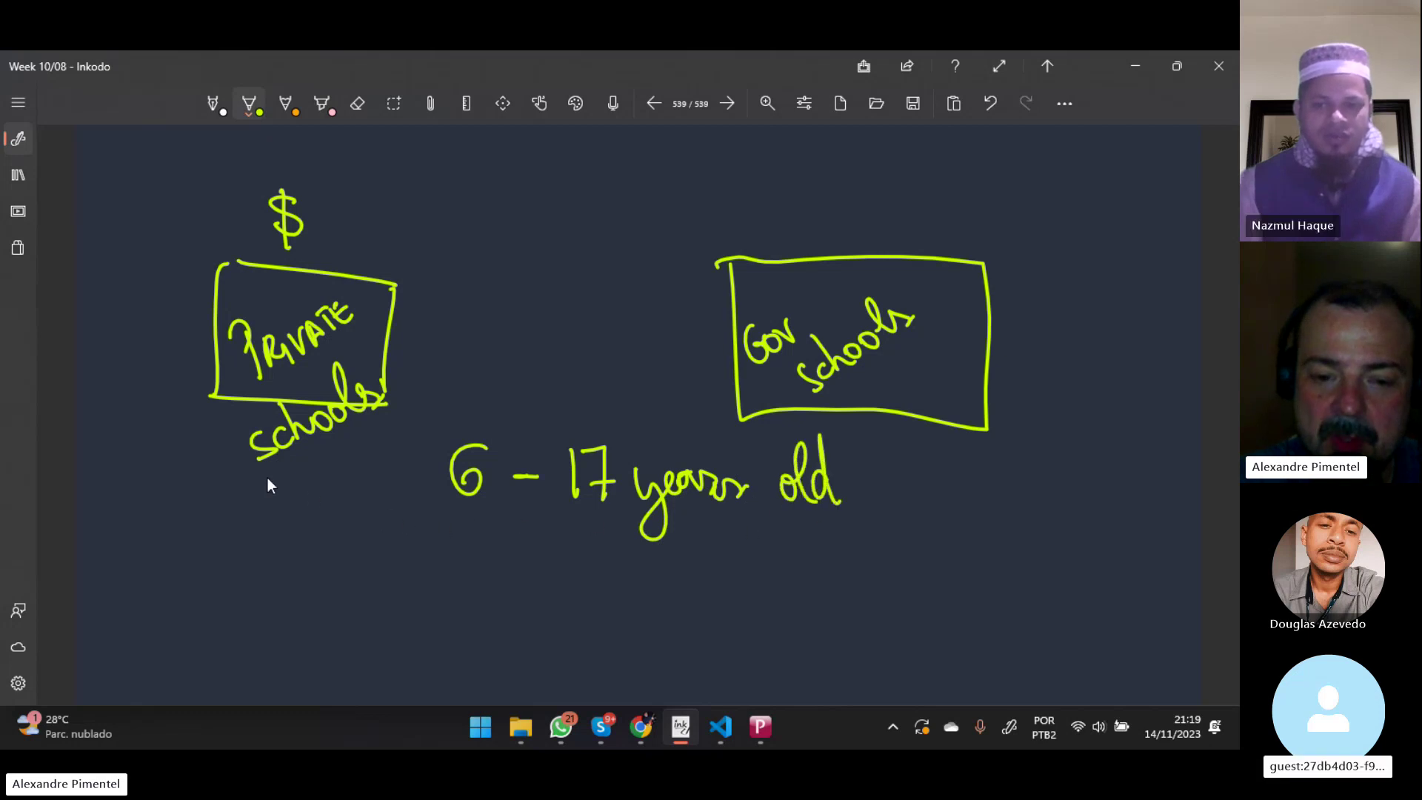
Step: Draw a bracket joining both boxes under the age range and touch up the Private box corner
mouse_move(203, 414)
left_mouse_down()
mouse_move(429, 531)
mouse_move(859, 534)
left_mouse_up()
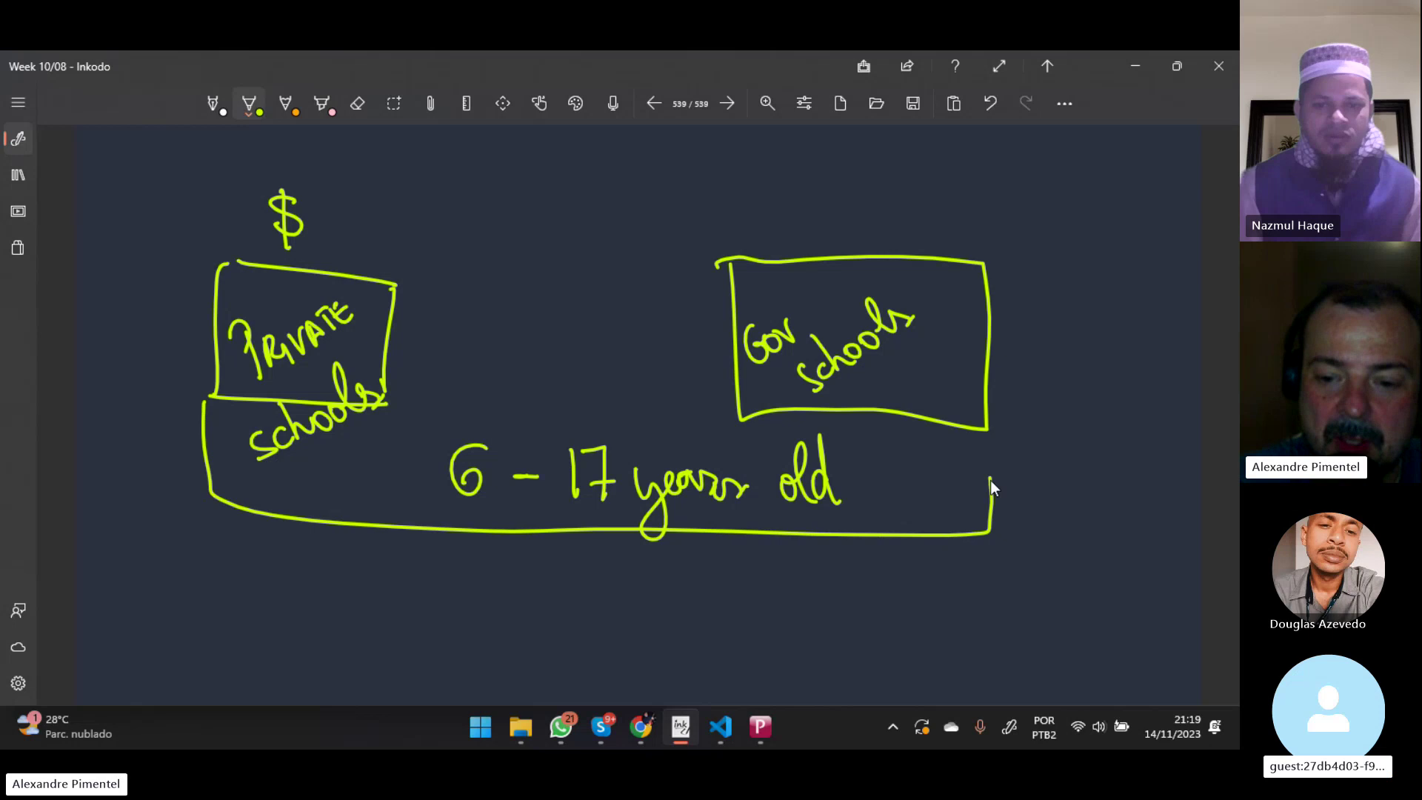
left_click_drag(990, 422, 991, 439)
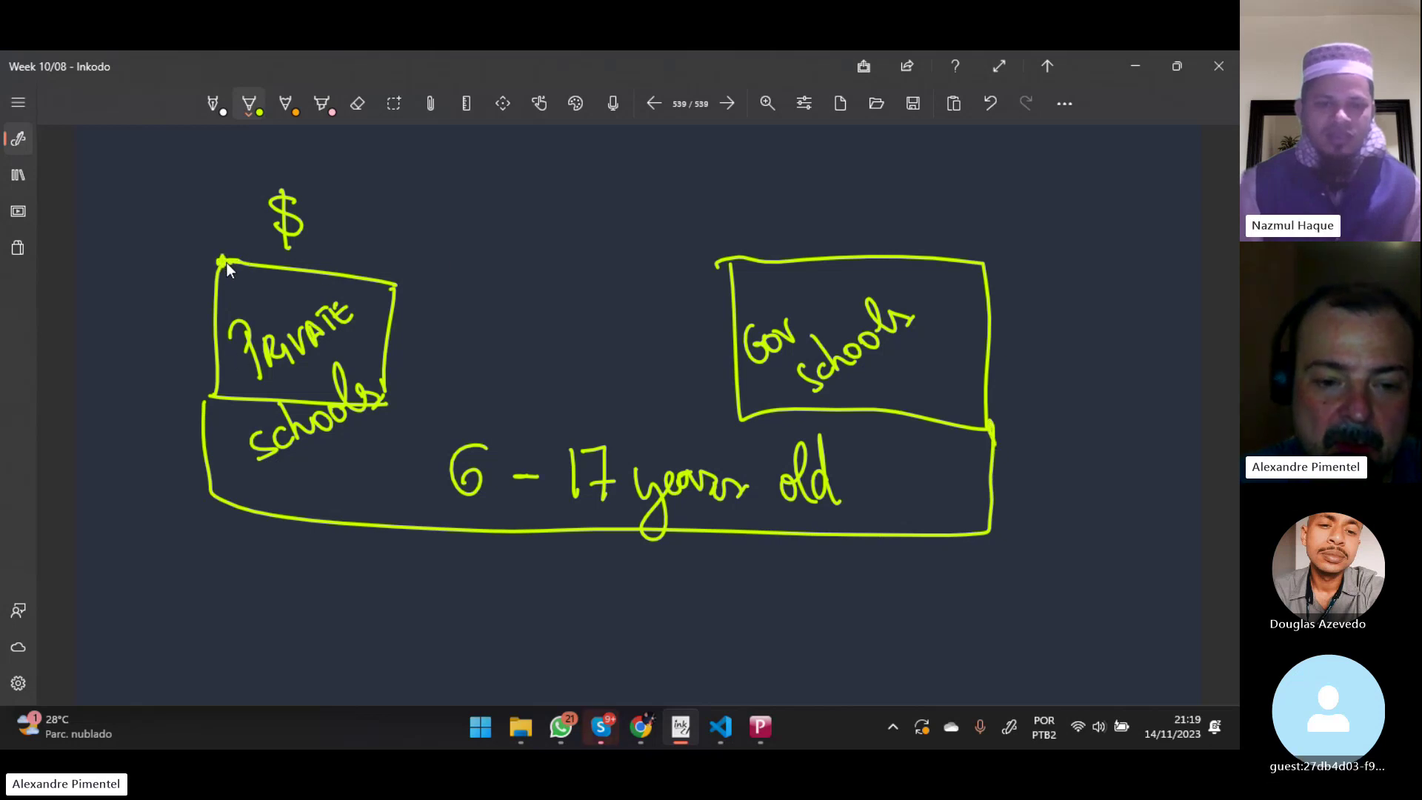
left_click_drag(226, 262, 242, 264)
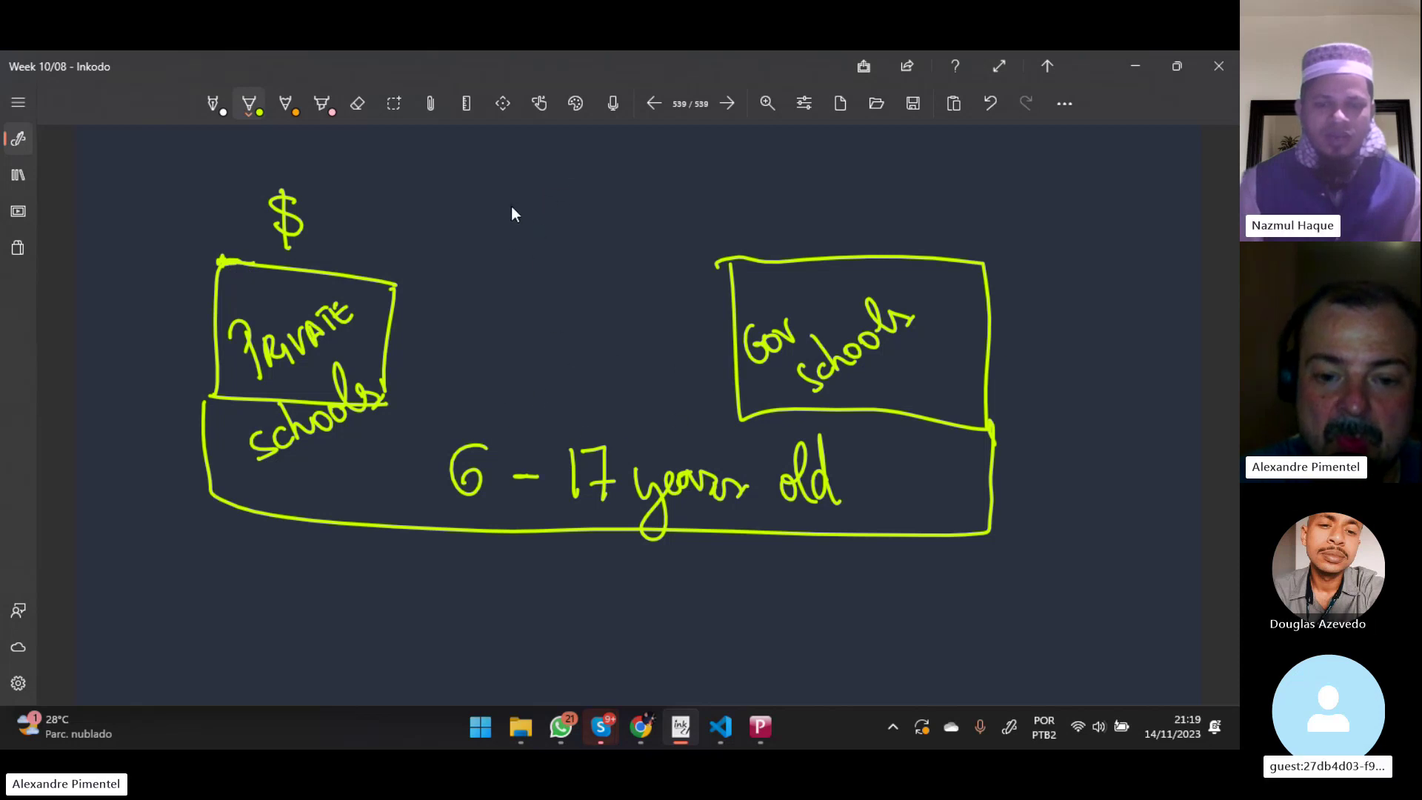
Step: Write 'grade 1st–9th' between the two school boxes
left_click(465, 369)
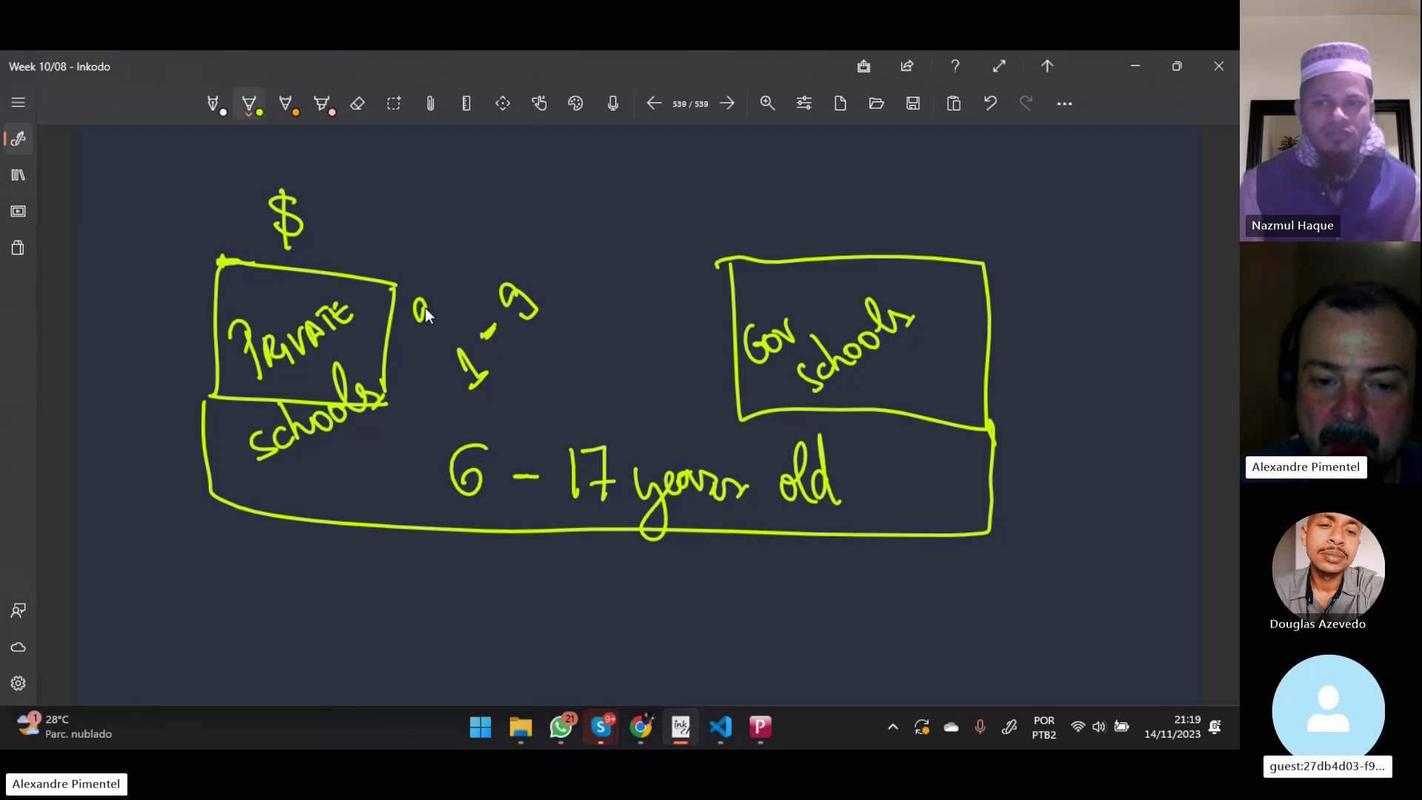
mouse_move(426, 307)
left_mouse_down()
mouse_move(463, 271)
mouse_move(544, 262)
left_mouse_up()
left_click_drag(463, 334, 465, 355)
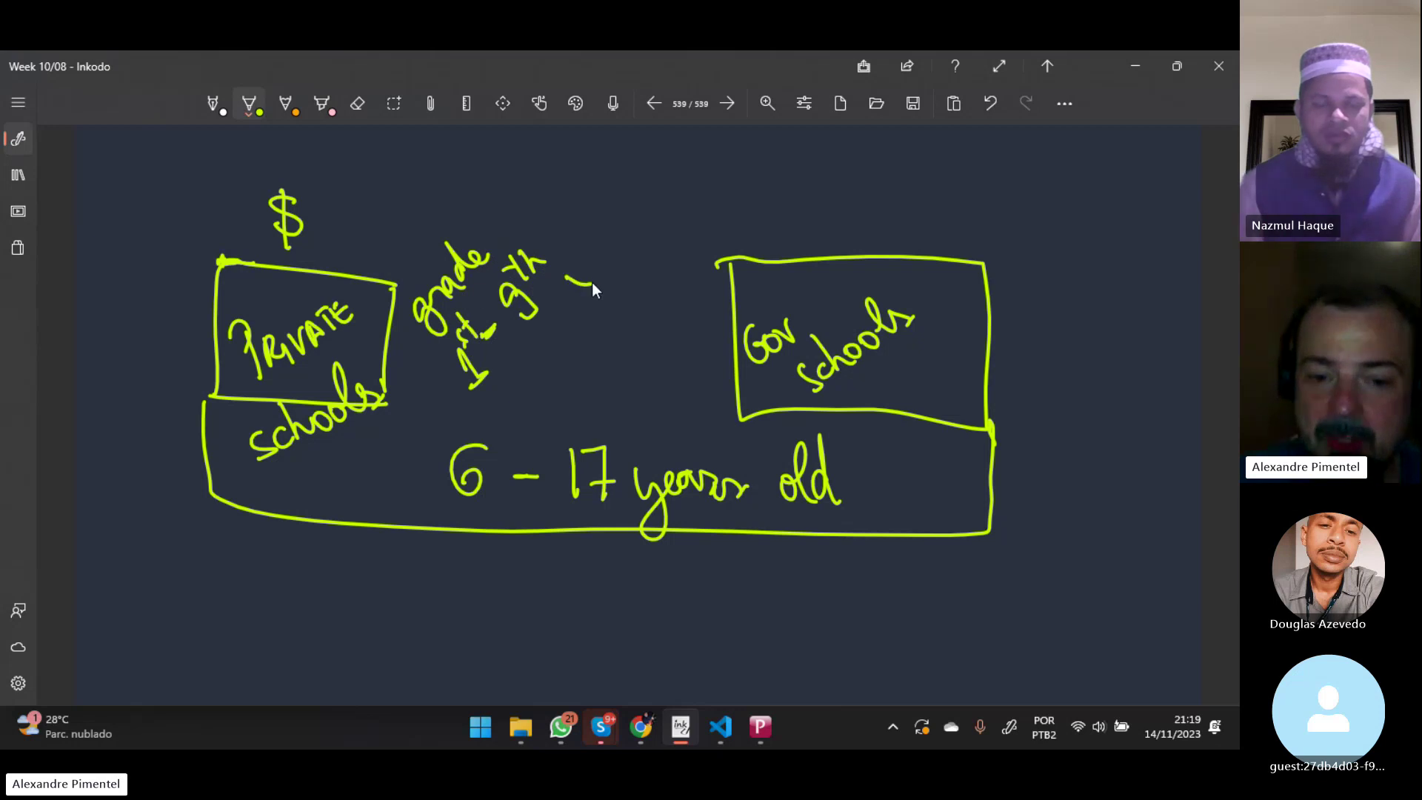
Step: Add an underlined '1st' and a '3rd' above the grades and bracket them together
left_click_drag(570, 236, 592, 268)
left_click_drag(555, 209, 573, 210)
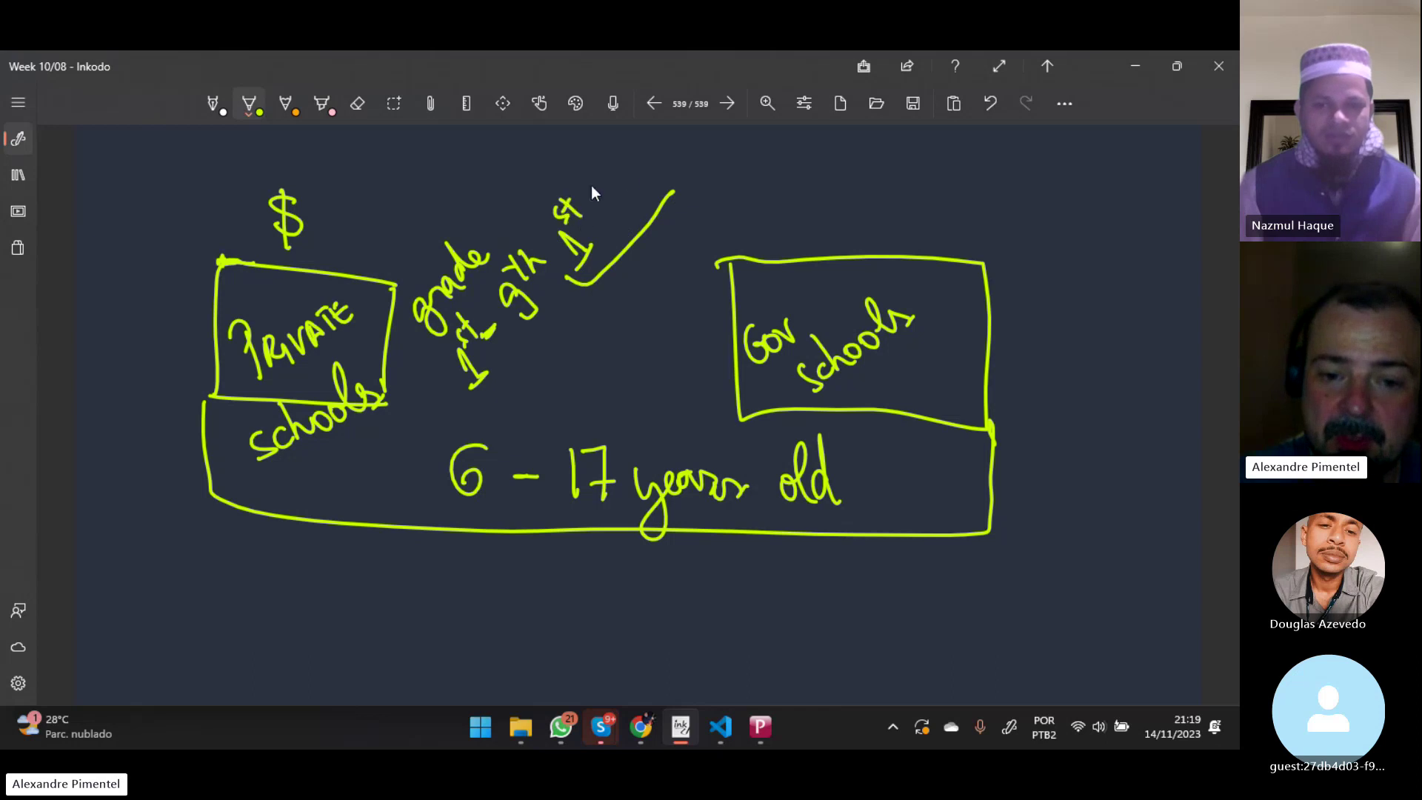
left_click(617, 168)
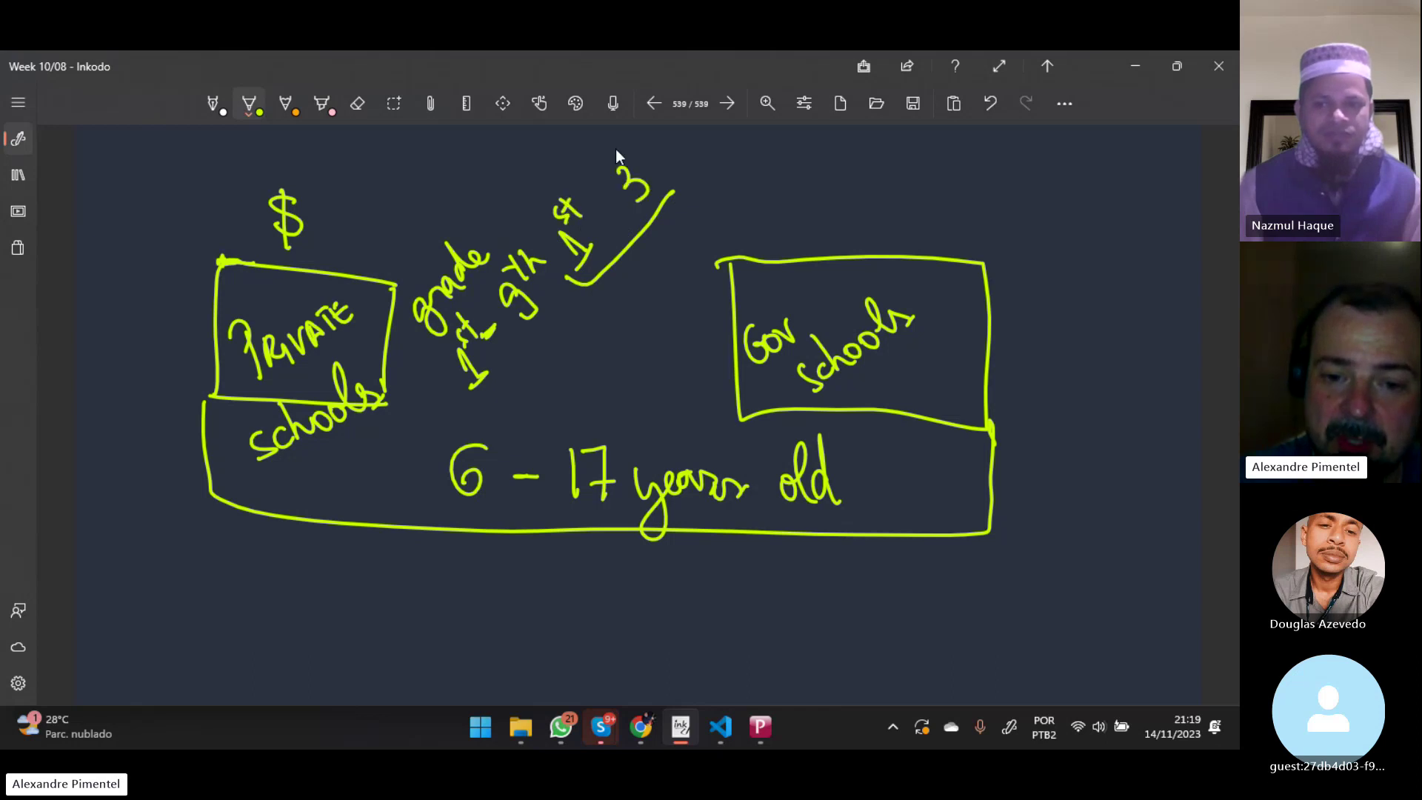
left_click_drag(638, 156, 656, 139)
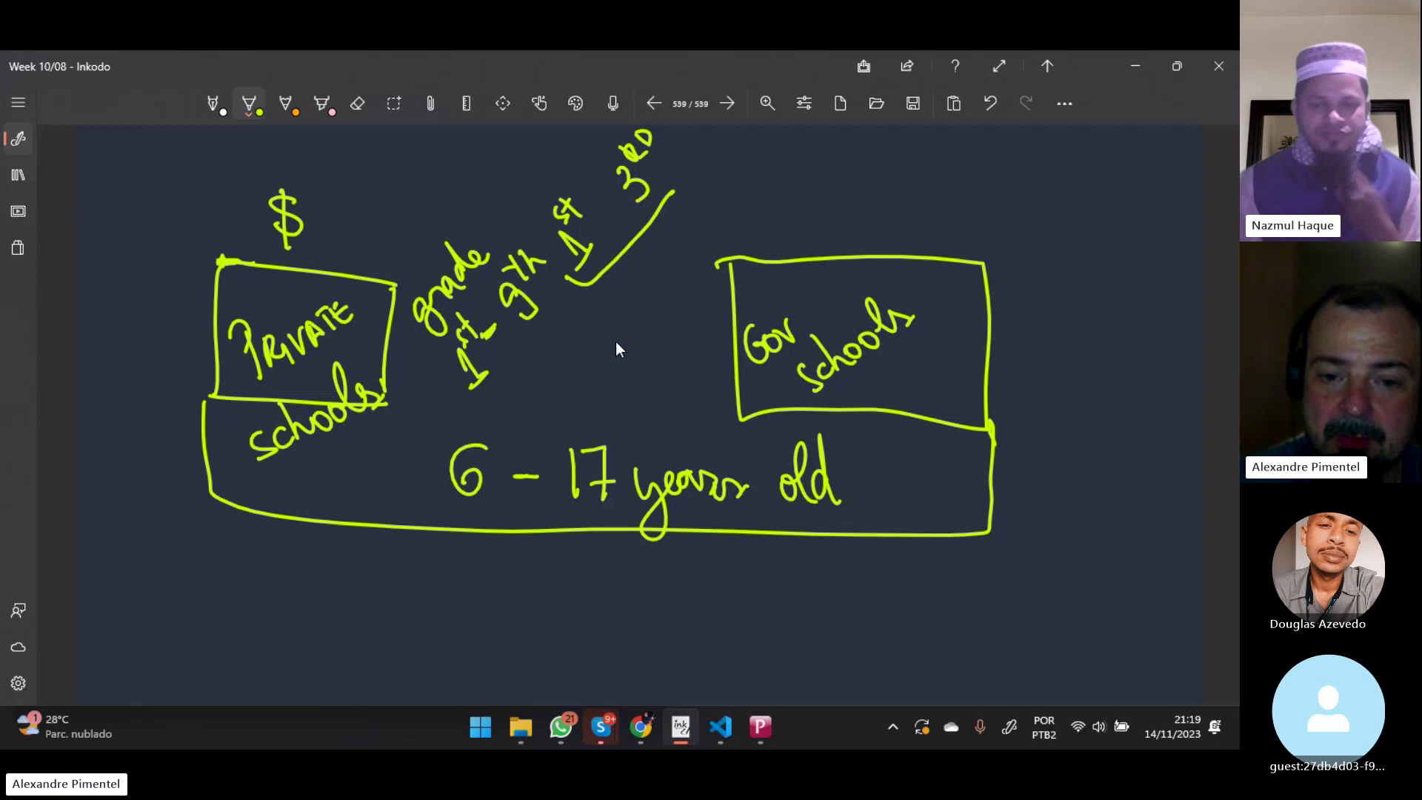
left_click_drag(564, 284, 439, 391)
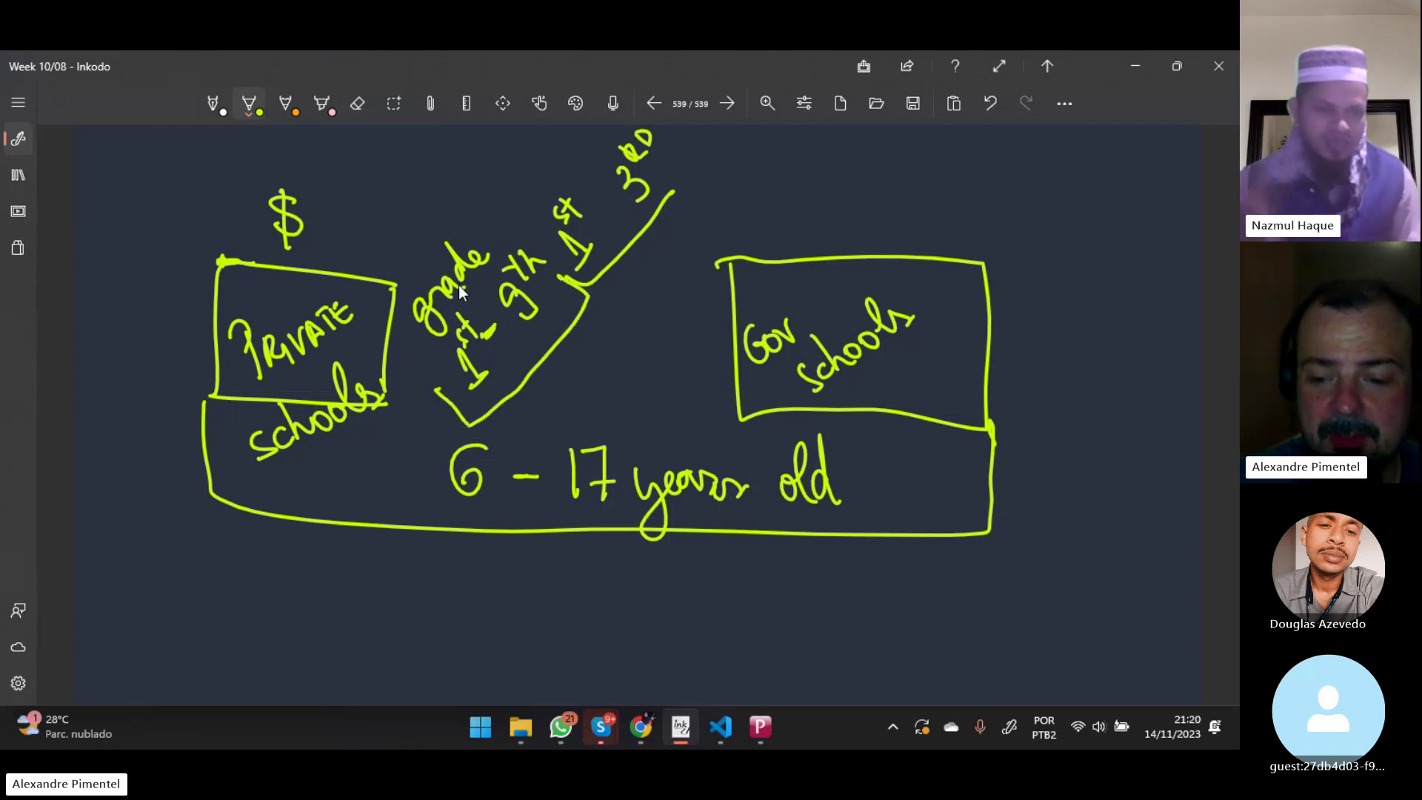
Step: On another new page, write 'India 1 Bi people'
left_click(728, 106)
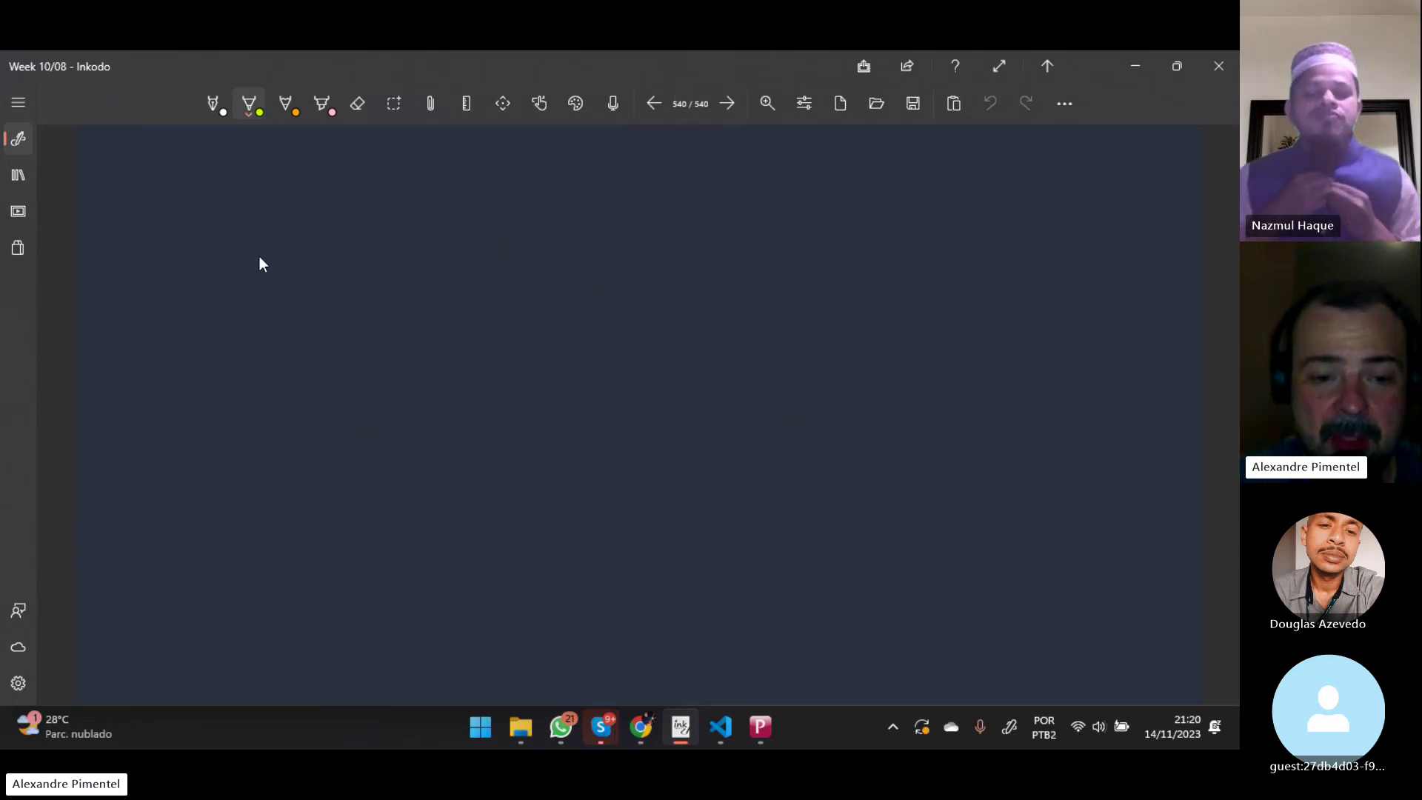
mouse_move(240, 216)
left_mouse_down()
mouse_move(249, 265)
mouse_move(298, 231)
mouse_move(378, 260)
left_mouse_up()
mouse_move(489, 223)
left_mouse_down()
mouse_move(505, 261)
mouse_move(568, 211)
left_mouse_up()
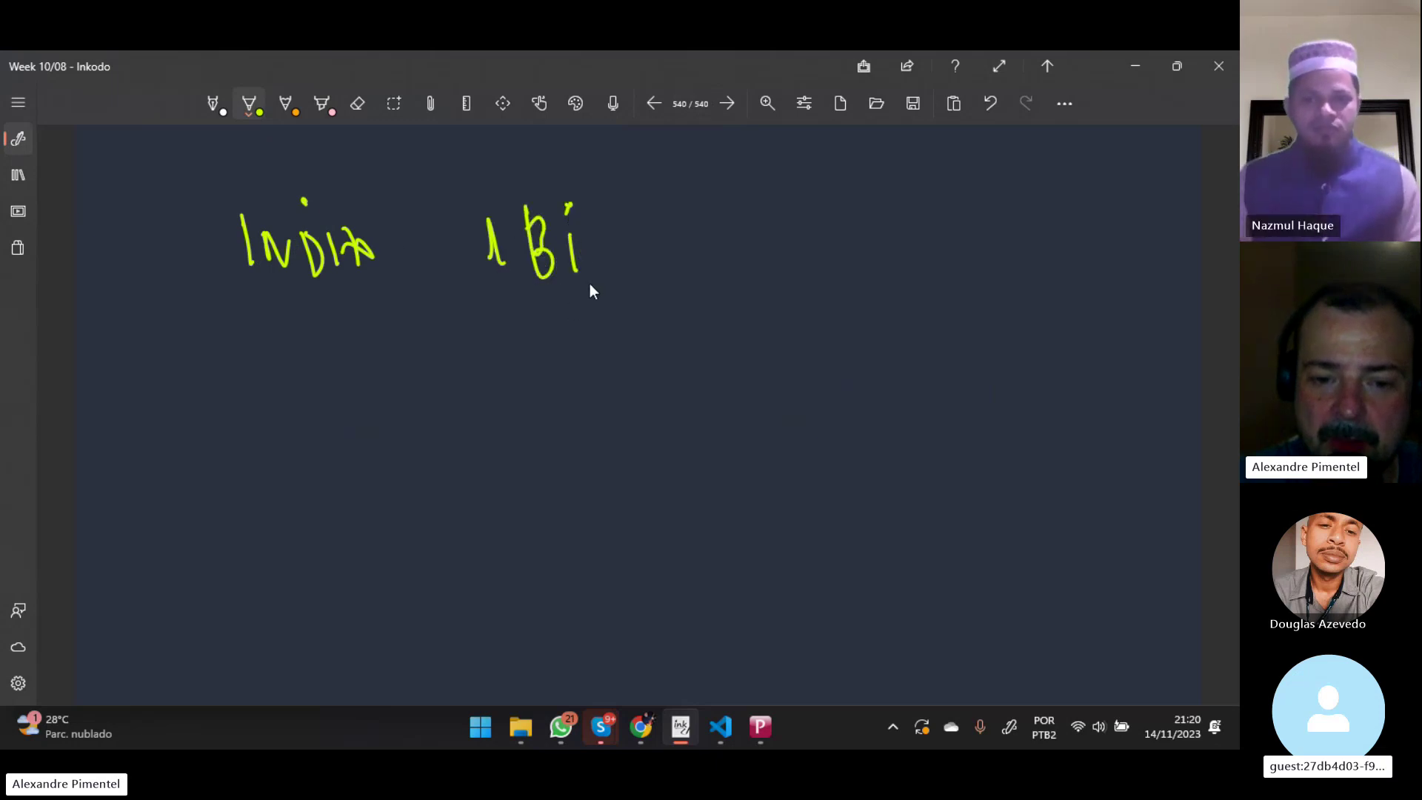
left_click_drag(701, 242, 736, 258)
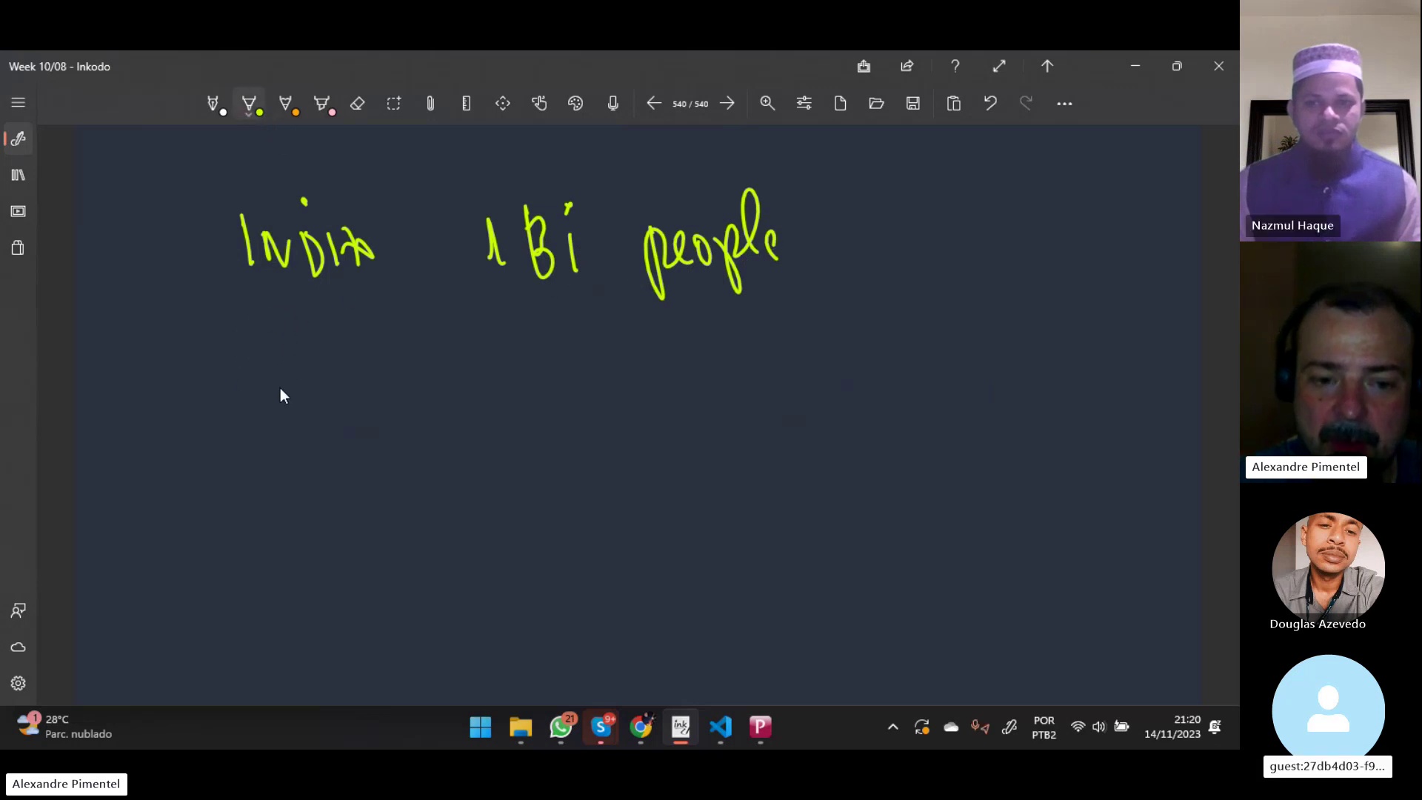
Step: Write 'China 1 Bi' below India
left_click_drag(271, 367, 278, 416)
mouse_move(291, 358)
left_mouse_down()
mouse_move(306, 391)
mouse_move(428, 409)
left_mouse_up()
left_click_drag(516, 360, 534, 411)
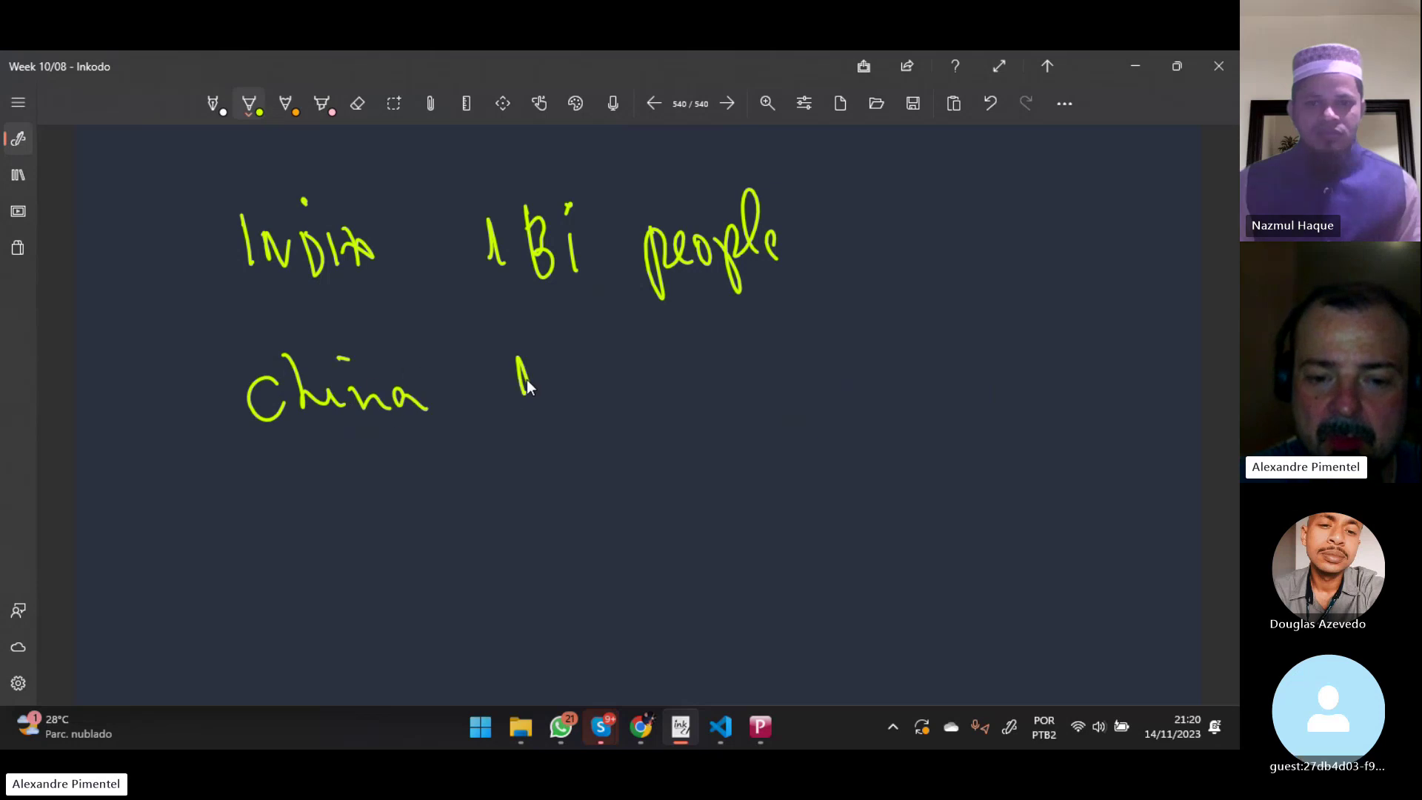
mouse_move(568, 362)
left_mouse_down()
mouse_move(601, 405)
mouse_move(611, 371)
left_mouse_up()
Step: Write 'Bangladesh ???' below China
mouse_move(266, 494)
left_mouse_down()
mouse_move(270, 551)
mouse_move(294, 545)
left_mouse_up()
left_click(314, 542)
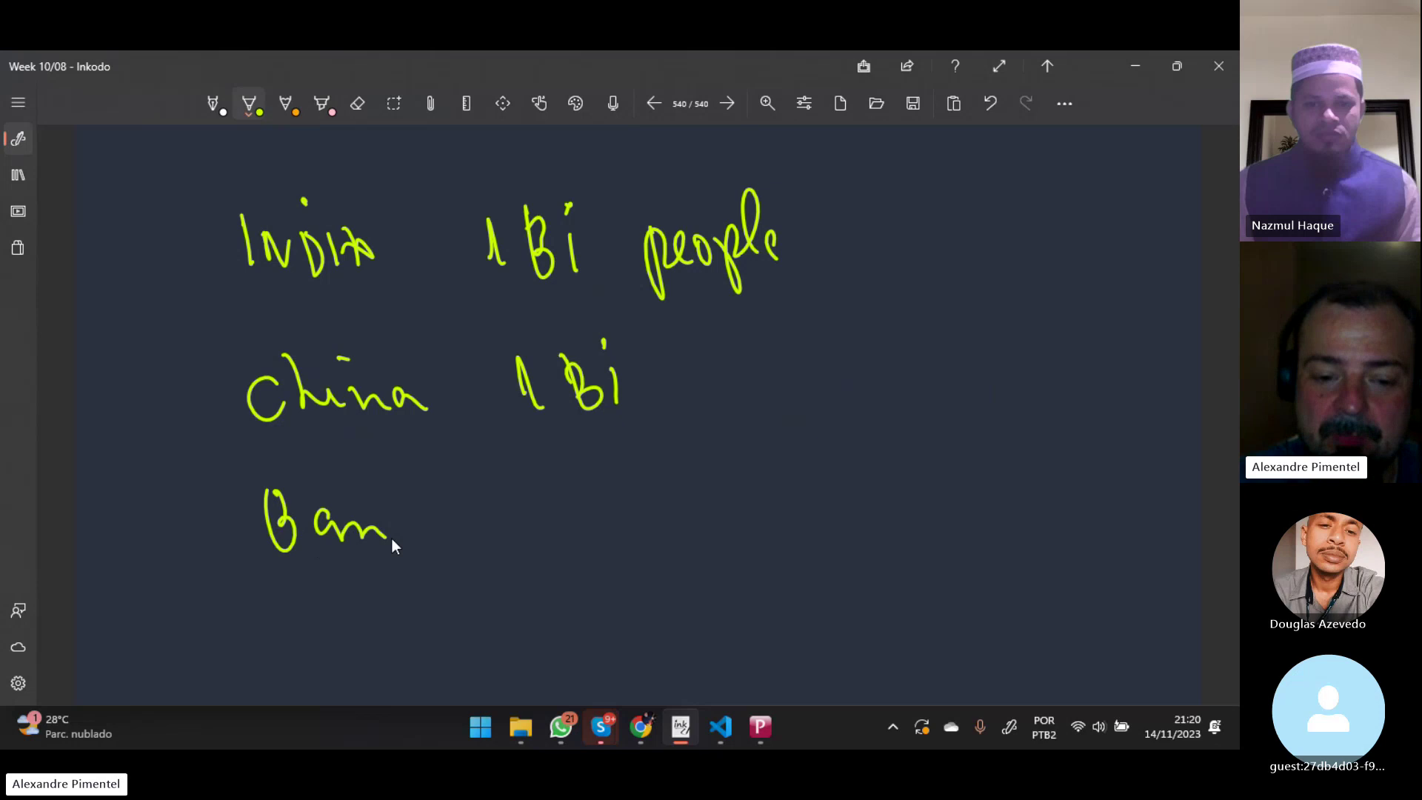
mouse_move(391, 539)
left_mouse_down()
mouse_move(447, 534)
mouse_move(480, 484)
mouse_move(533, 538)
left_mouse_up()
left_click_drag(540, 466, 544, 536)
left_click_drag(642, 472, 664, 517)
left_click(666, 527)
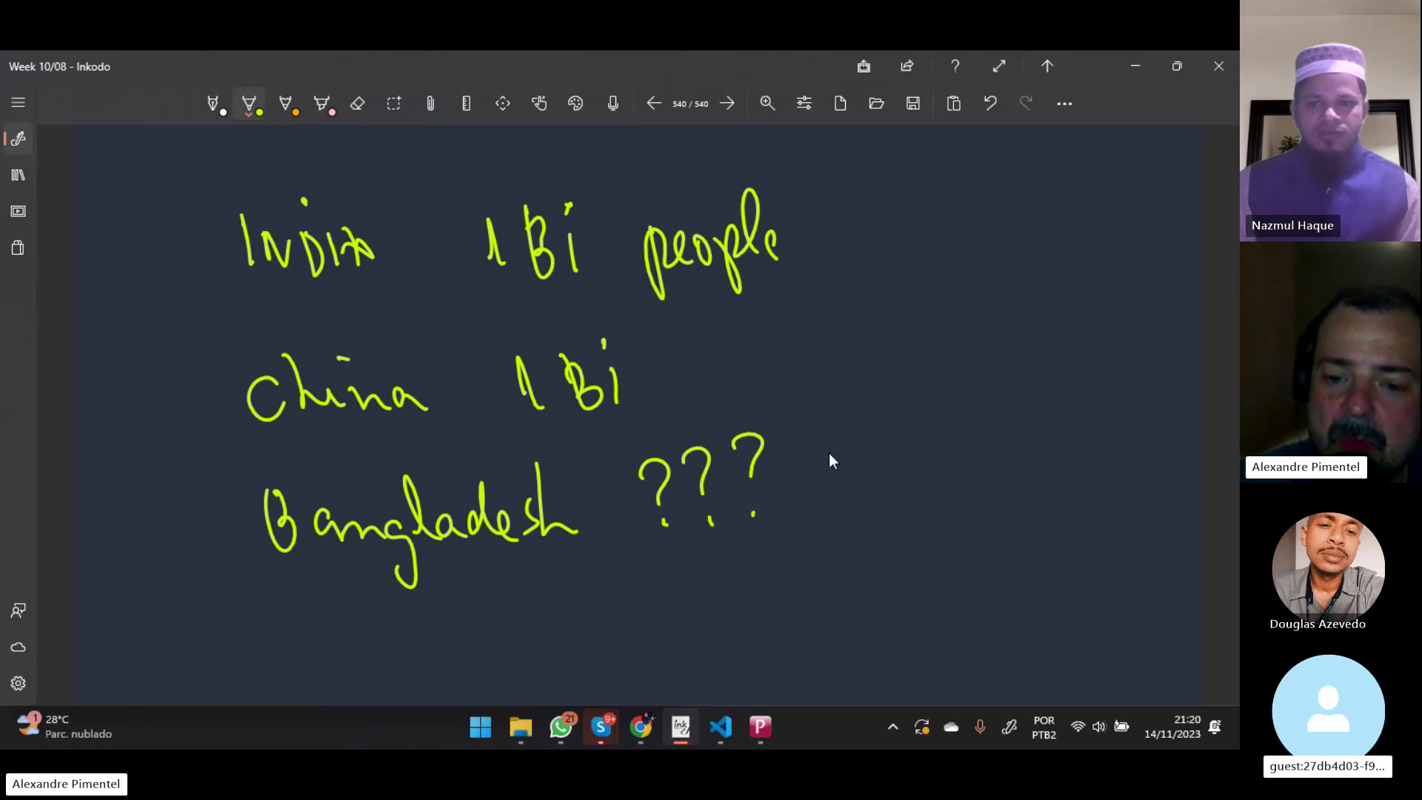
Step: Underline Bangladesh, box '200mi' beside the question marks, and circle '20' after people with 'coun' below
mouse_move(534, 574)
left_mouse_down()
mouse_move(256, 578)
mouse_move(394, 573)
left_mouse_up()
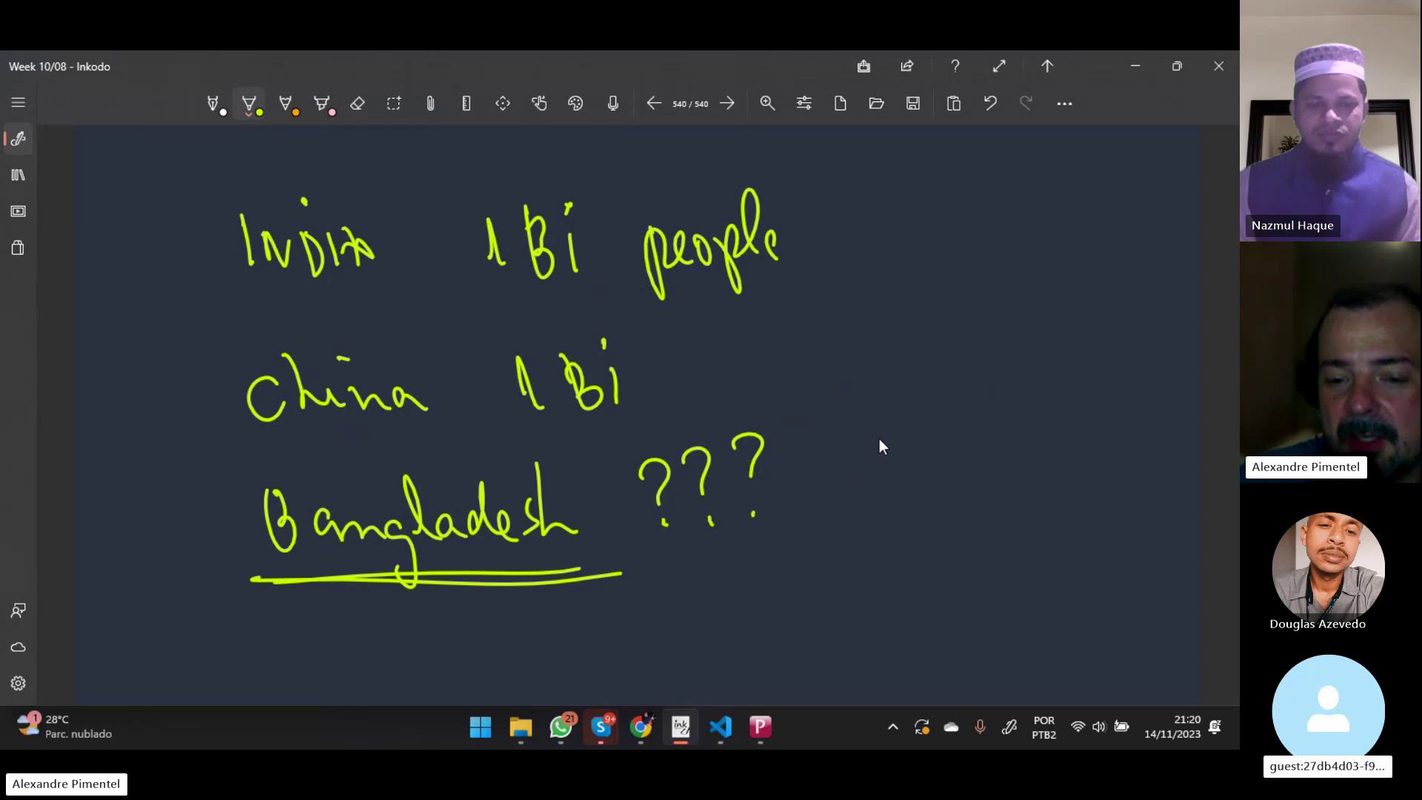
left_click_drag(869, 442, 902, 472)
mouse_move(911, 438)
left_mouse_down()
mouse_move(913, 451)
mouse_move(1046, 440)
left_mouse_up()
left_click_drag(877, 506, 1062, 480)
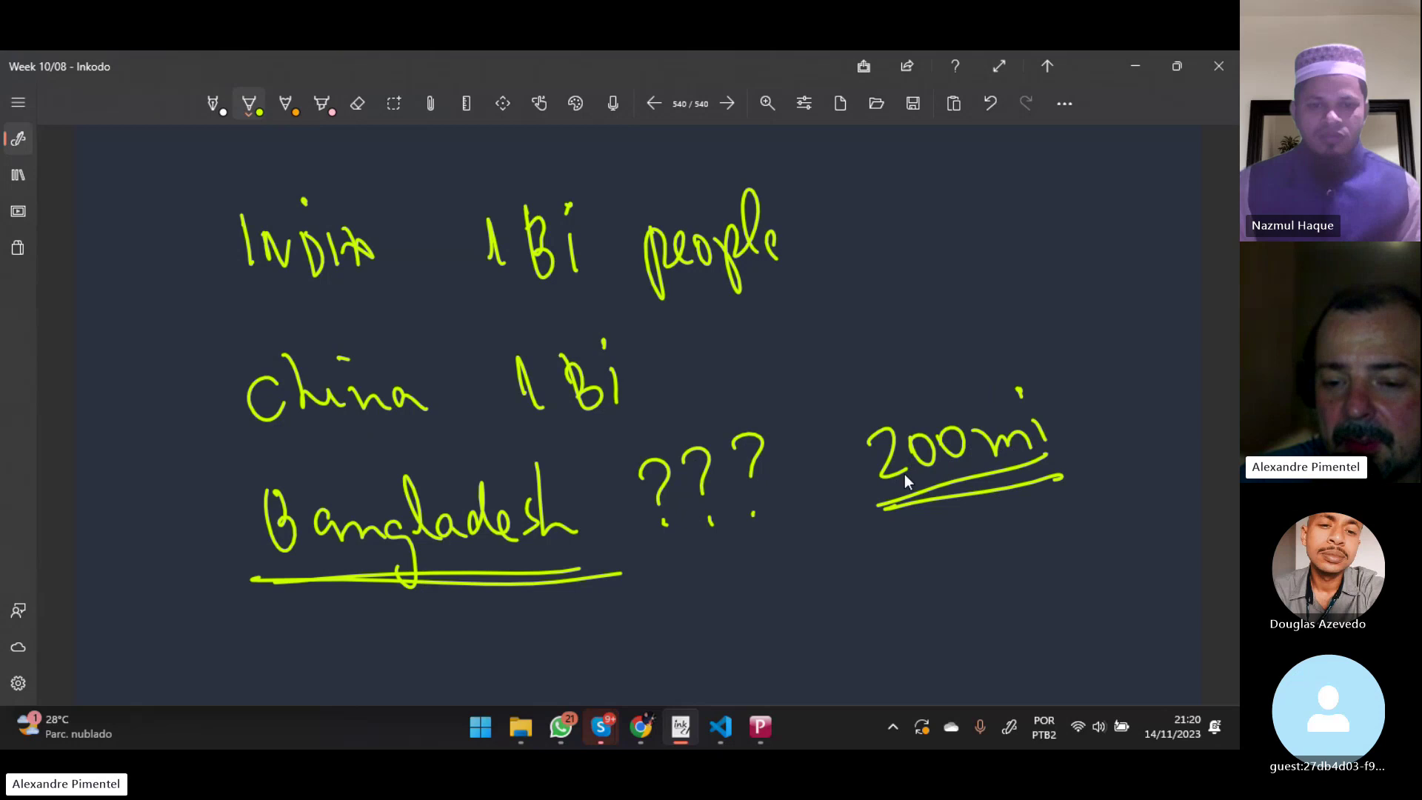
mouse_move(839, 425)
left_mouse_down()
mouse_move(855, 503)
mouse_move(1033, 365)
mouse_move(1076, 476)
left_mouse_up()
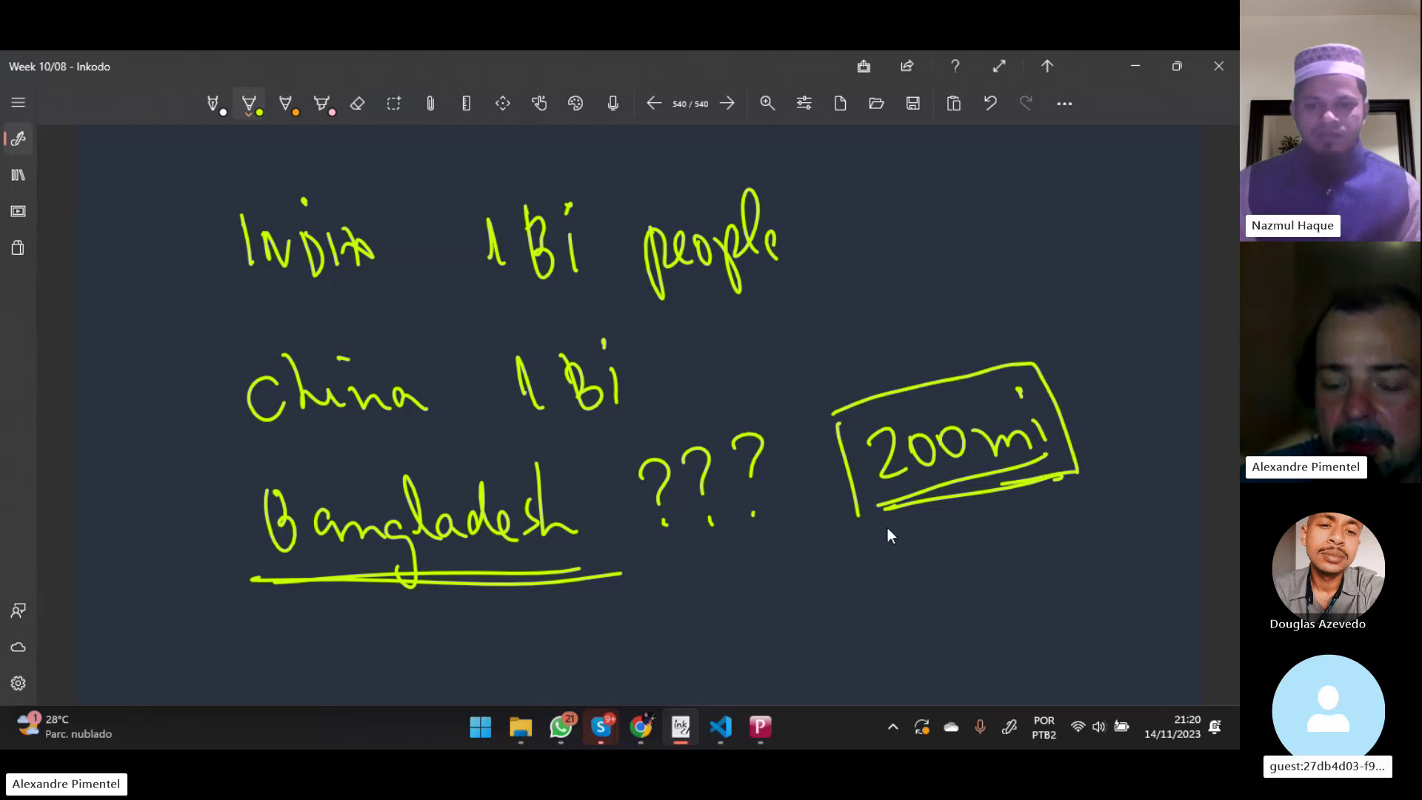
left_click_drag(882, 511, 858, 517)
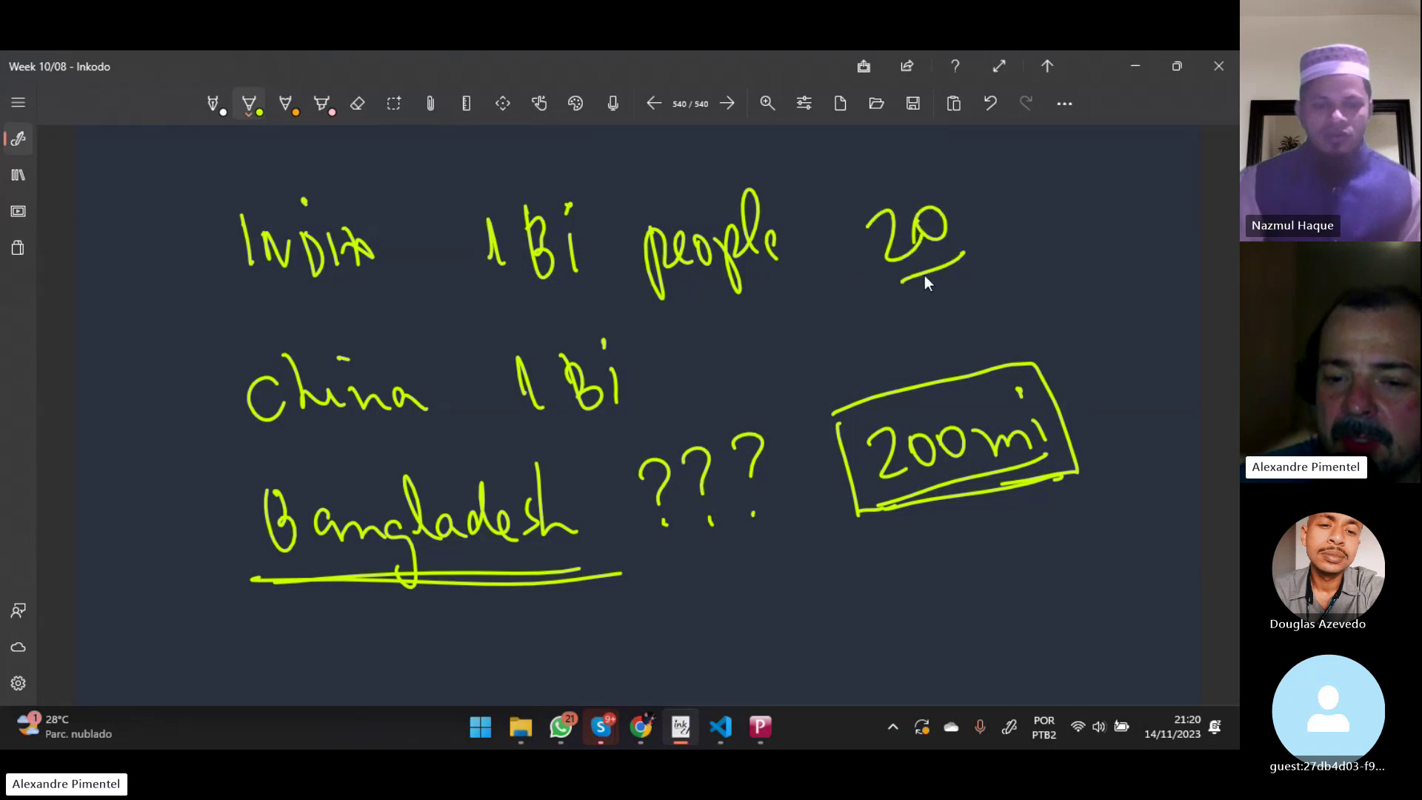
left_click_drag(915, 269, 967, 195)
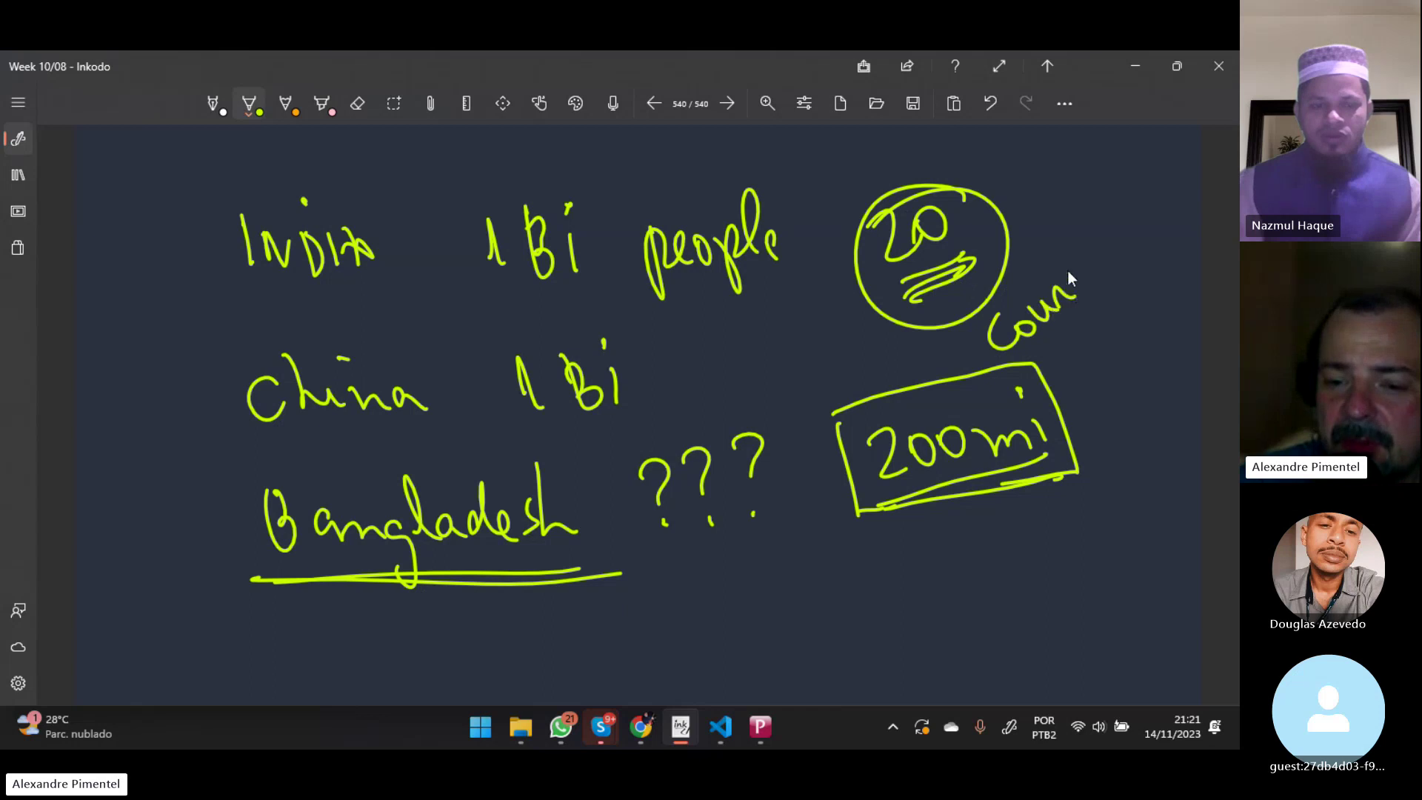
left_click_drag(1088, 270, 1106, 265)
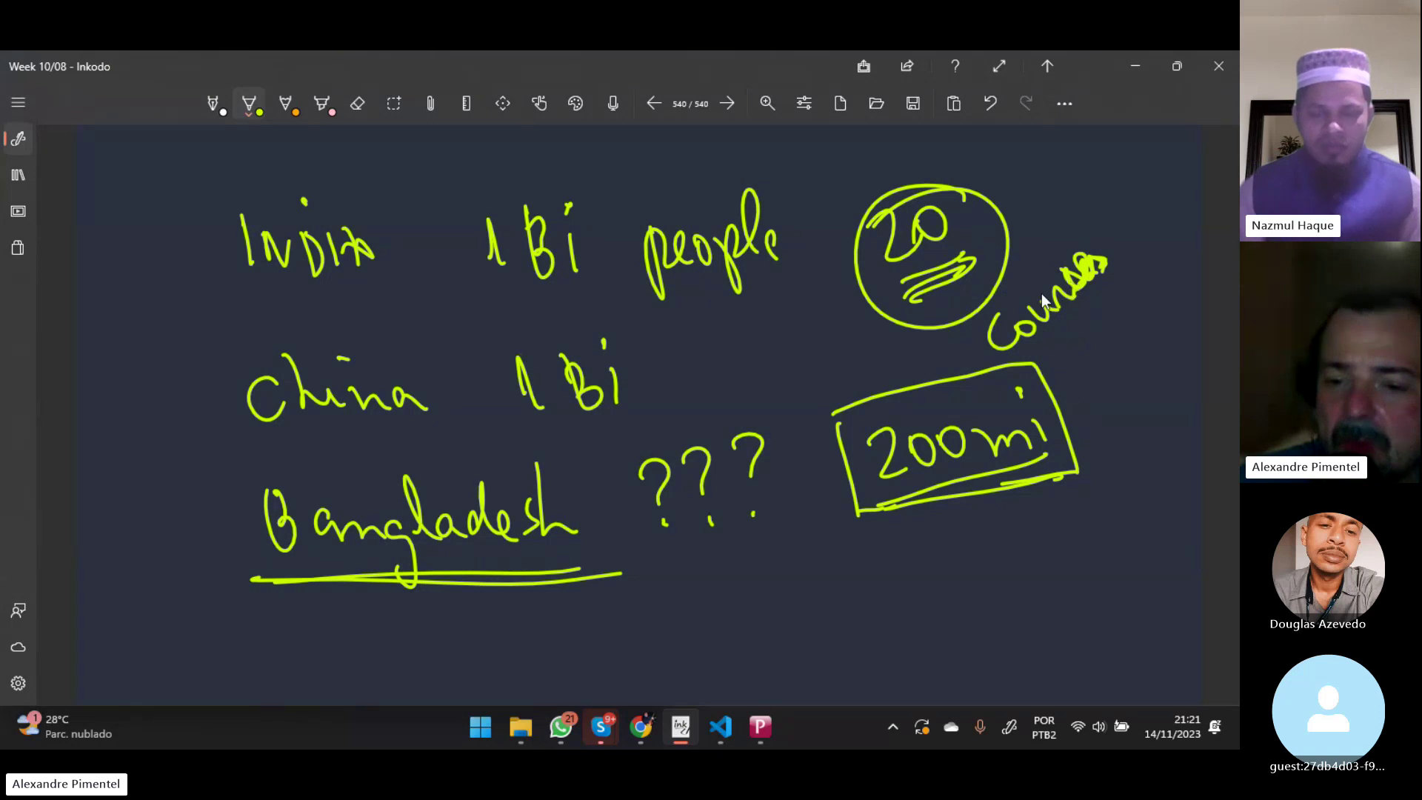
Step: Add another blank Inkodo page, page 541 of 541
left_click(727, 104)
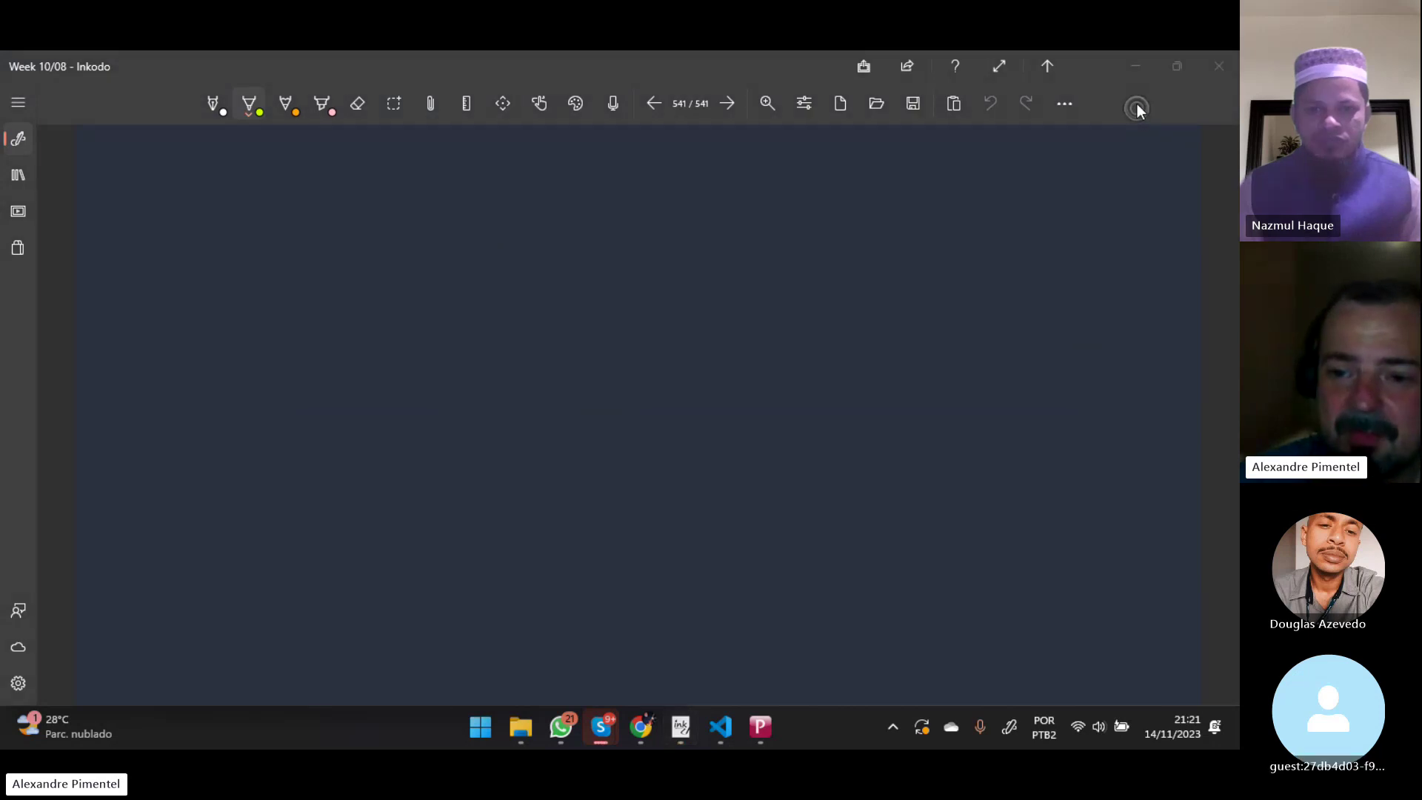
mouse_move(600, 727)
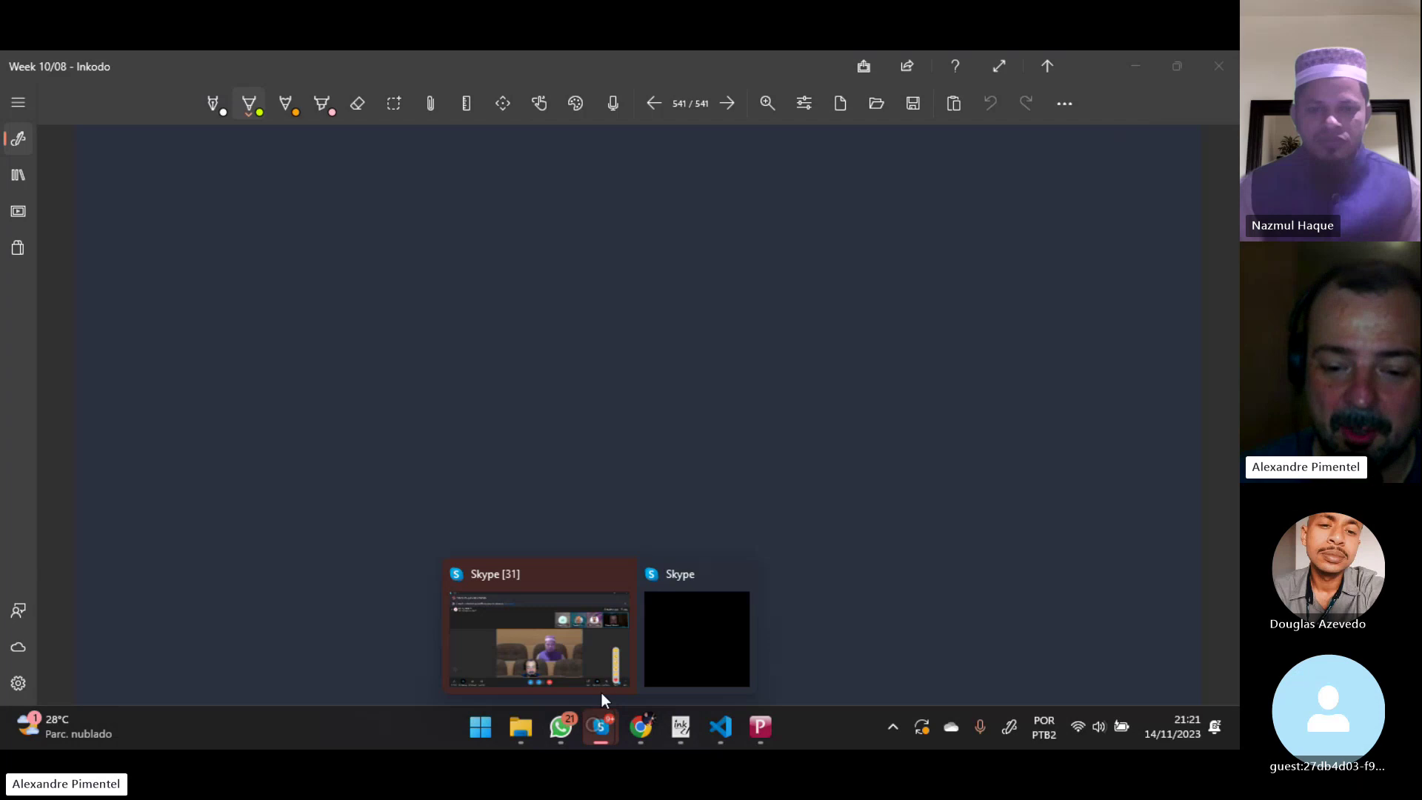
Step: Bring the Skype group call to the front and choose an option from a participant's '...' menu
left_click(517, 590)
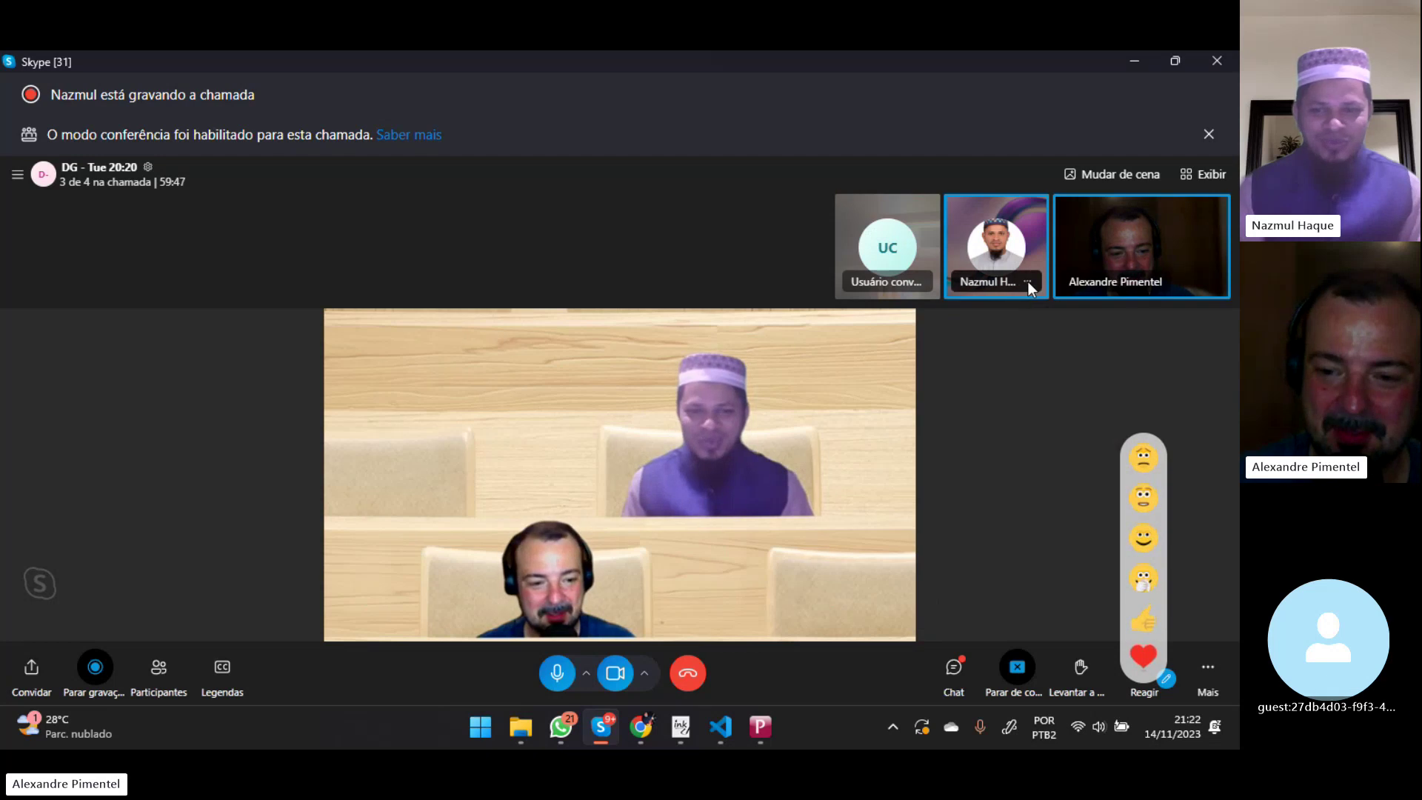
left_click(1026, 282)
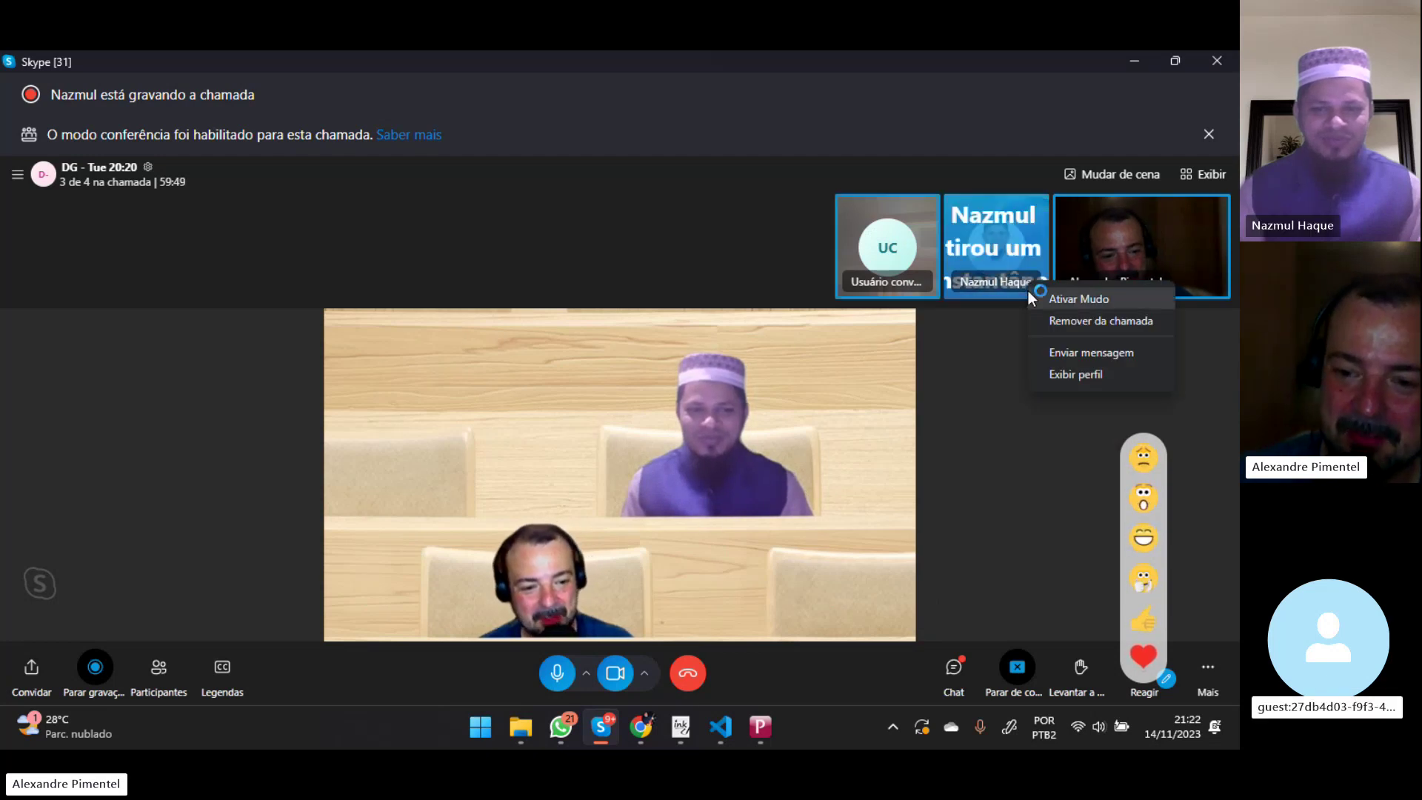
left_click(1041, 324)
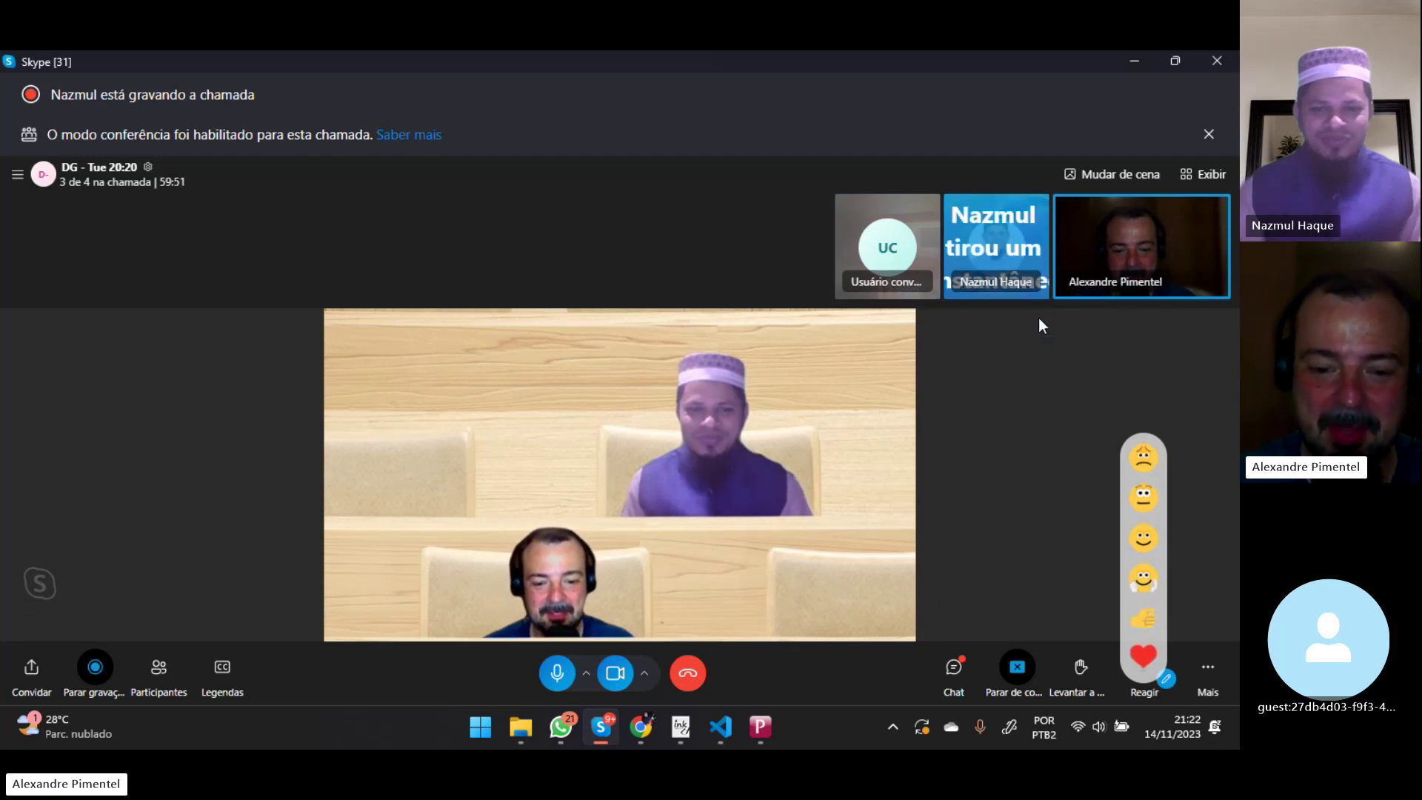